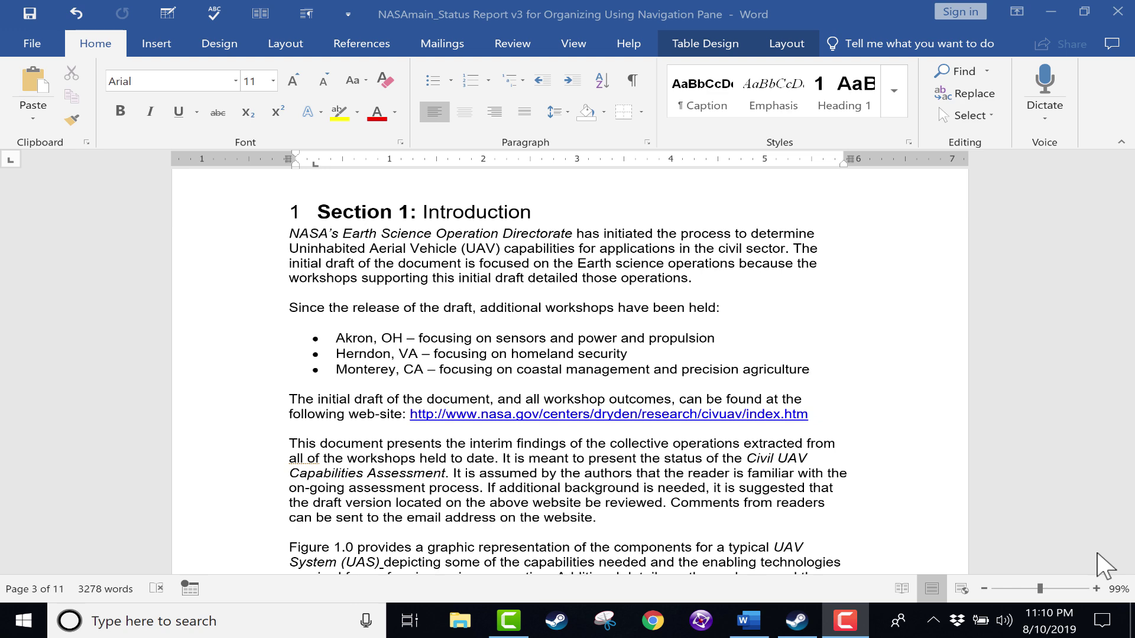
Page through the report from the top down to Section 3's matrix weighting definitions on page 8
click(1041, 275)
drag(1129, 264, 1133, 429)
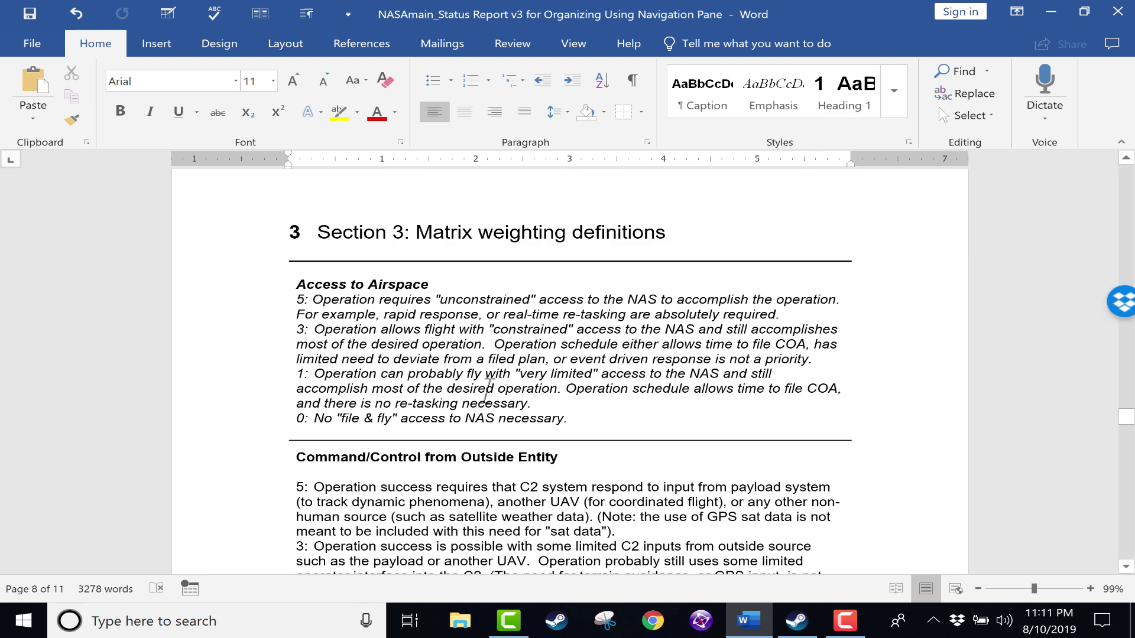
scroll(578, 418, down, 10)
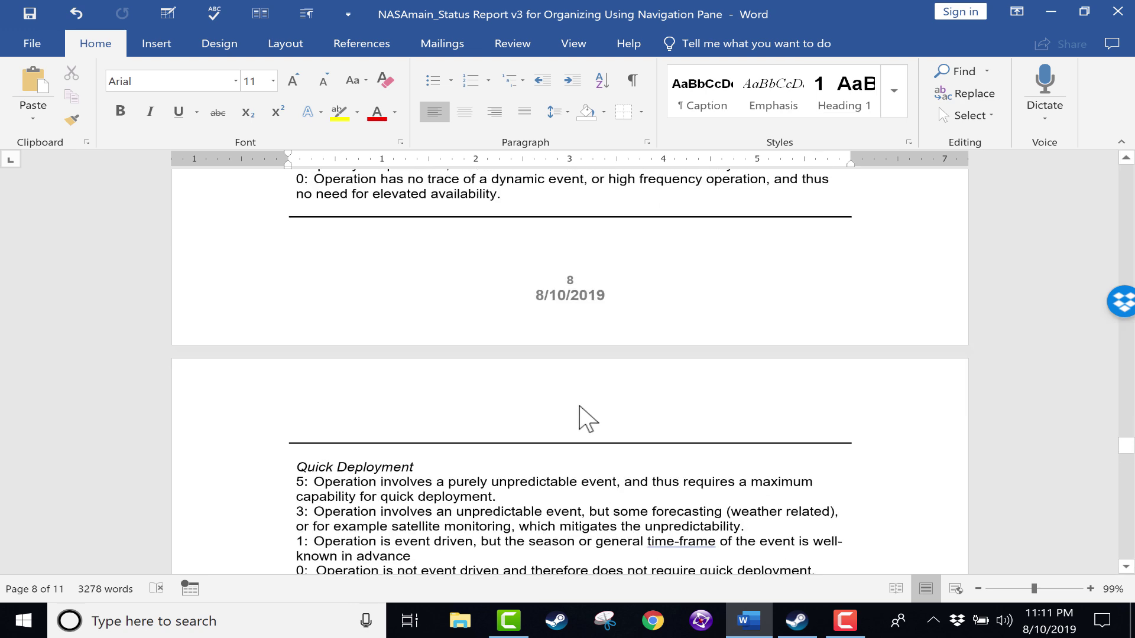
scroll(590, 401, down, 7)
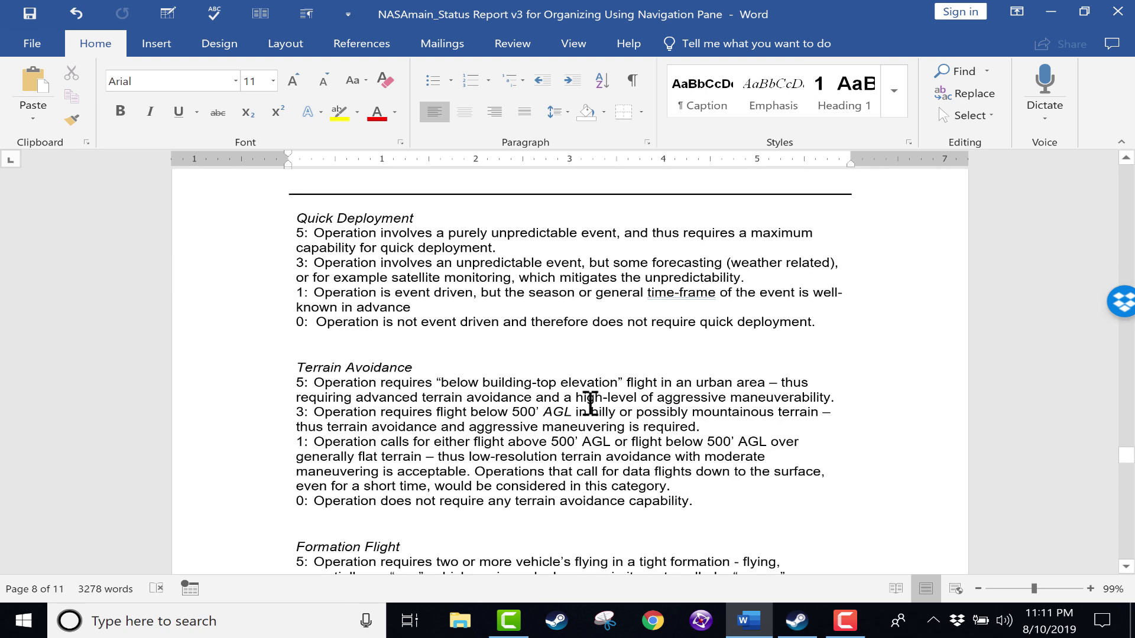
Select the Section 3 heading together with its whole Access to Airspace table
click(851, 92)
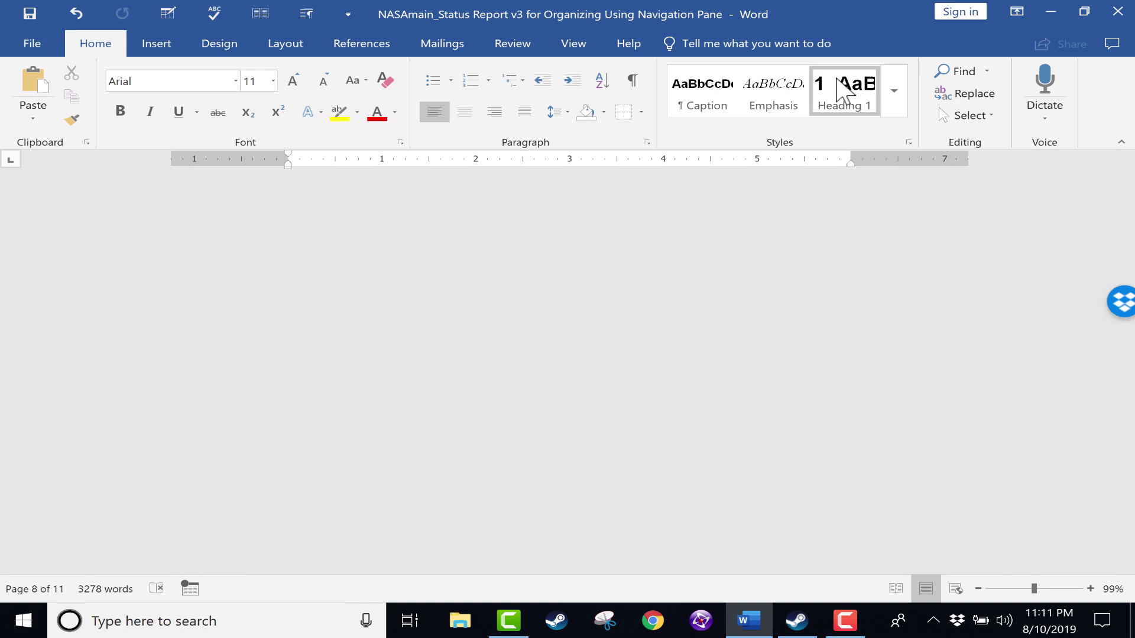
scroll(607, 366, up, 12)
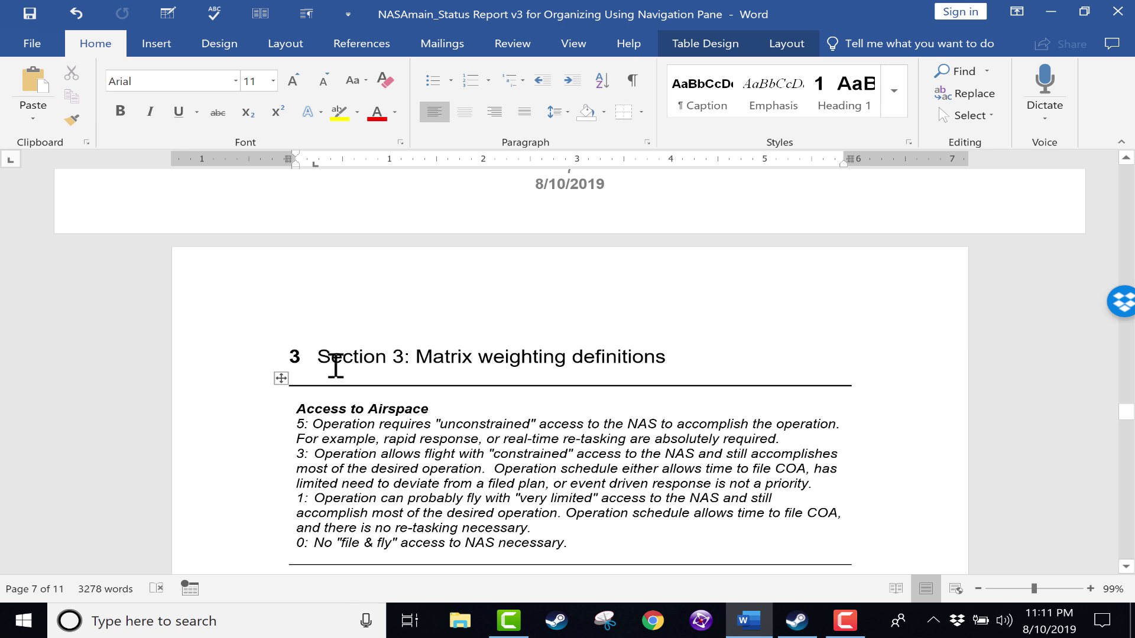
drag(335, 366, 416, 502)
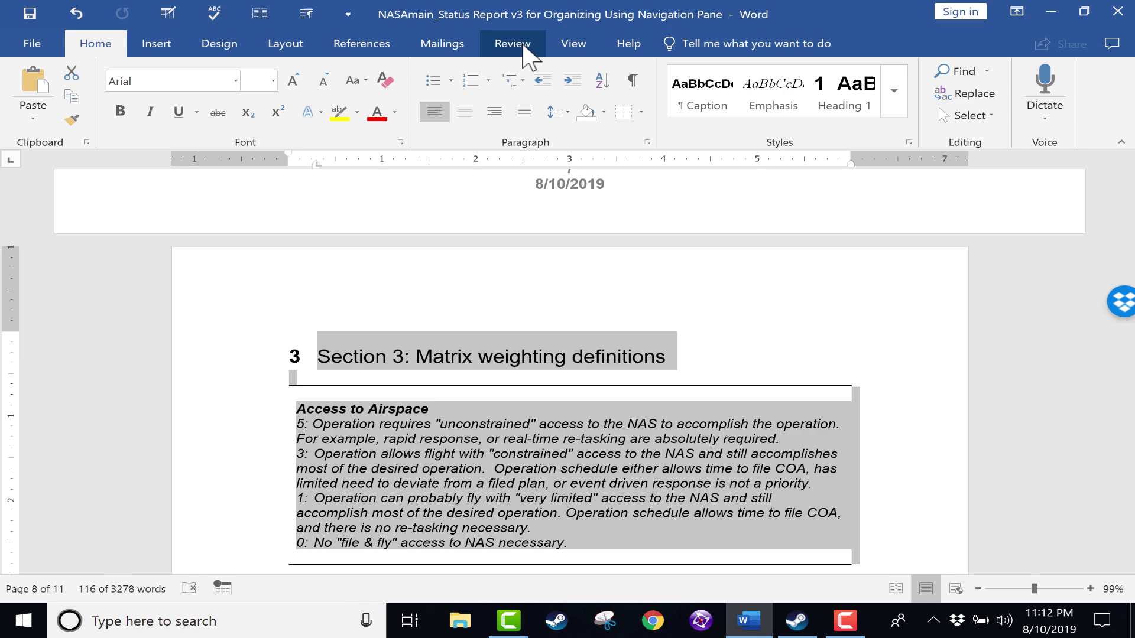
Turn on the Navigation Pane from the View tab and look at its Headings, Pages and Results tabs
click(573, 48)
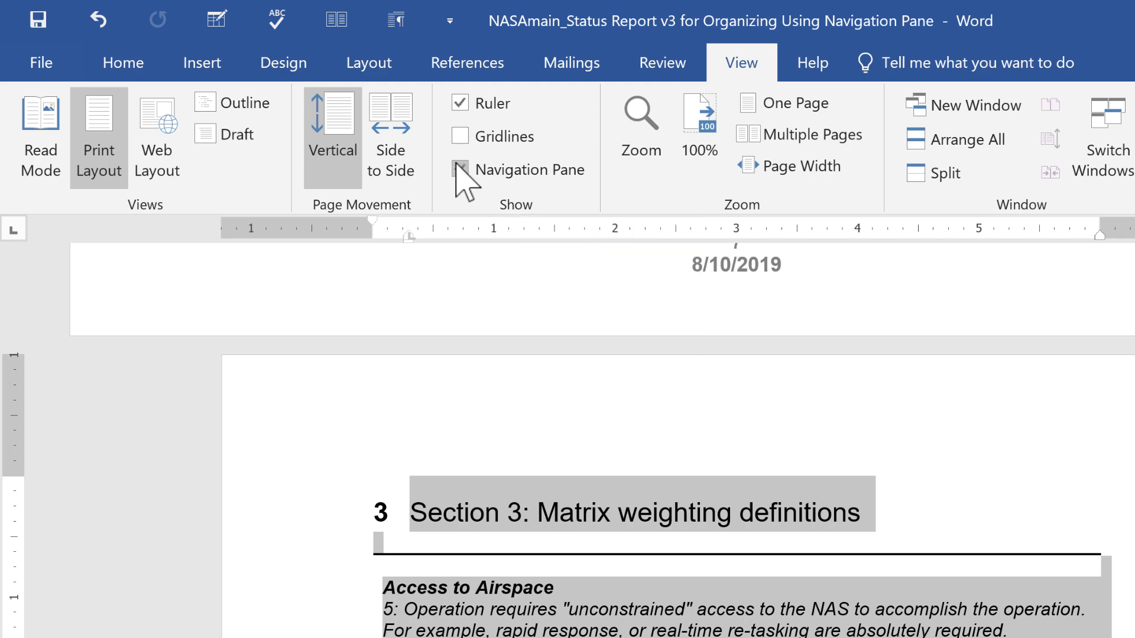
click(461, 170)
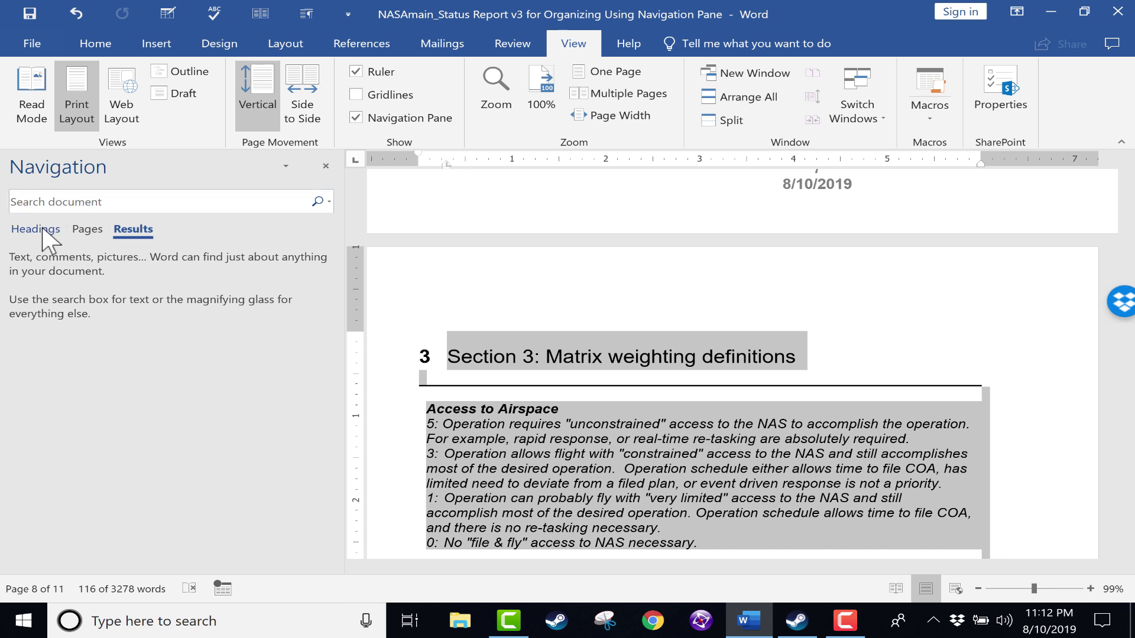
click(43, 230)
click(87, 229)
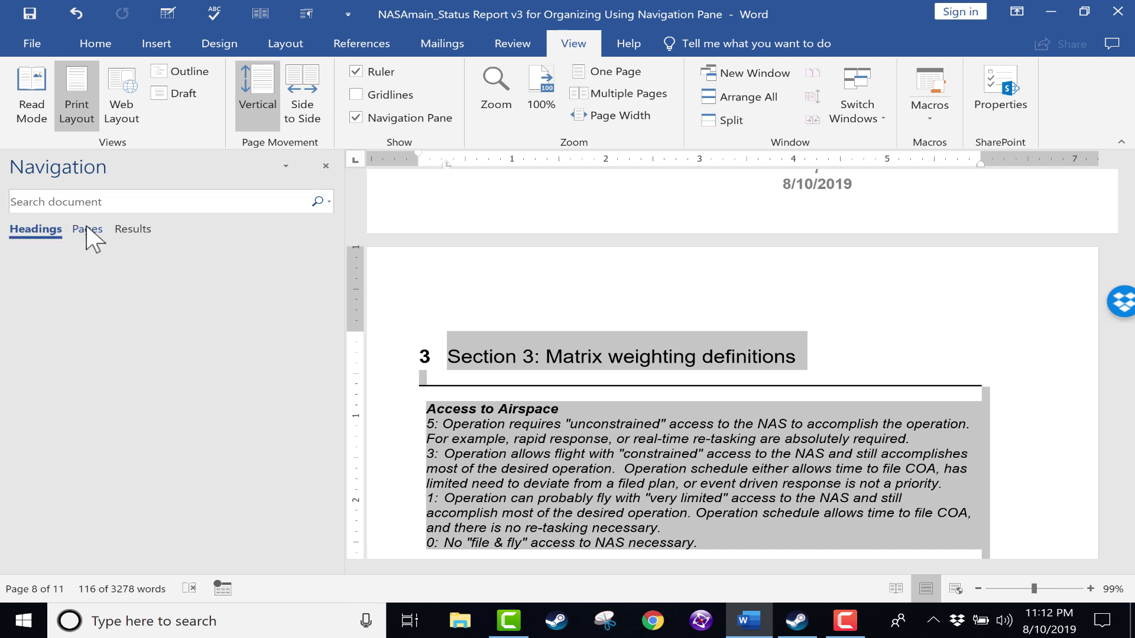
click(134, 229)
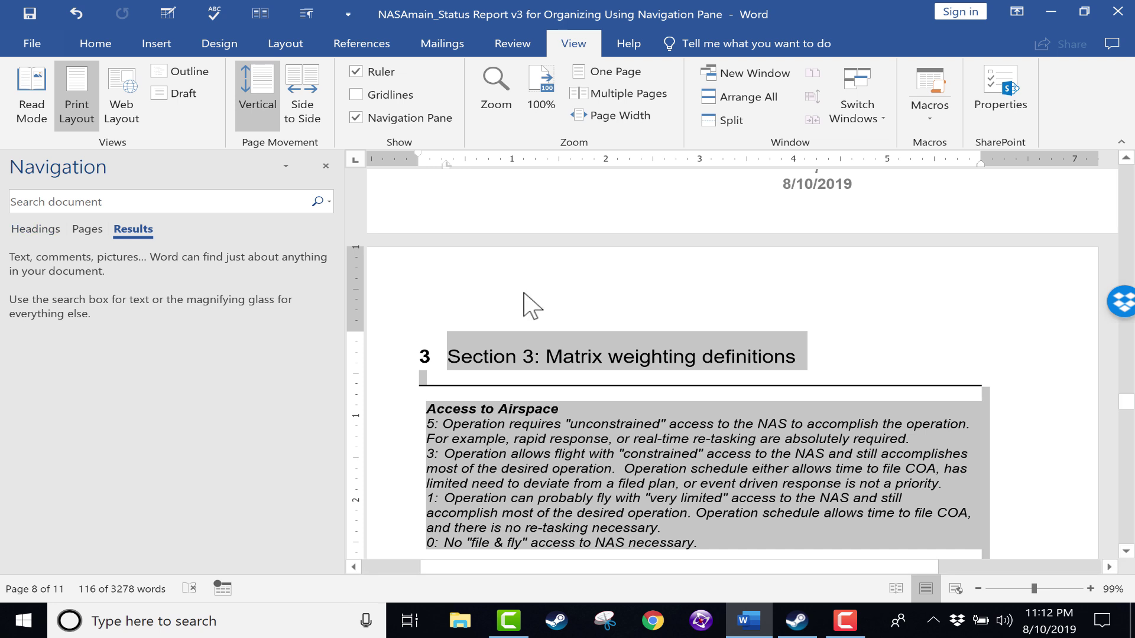
click(532, 330)
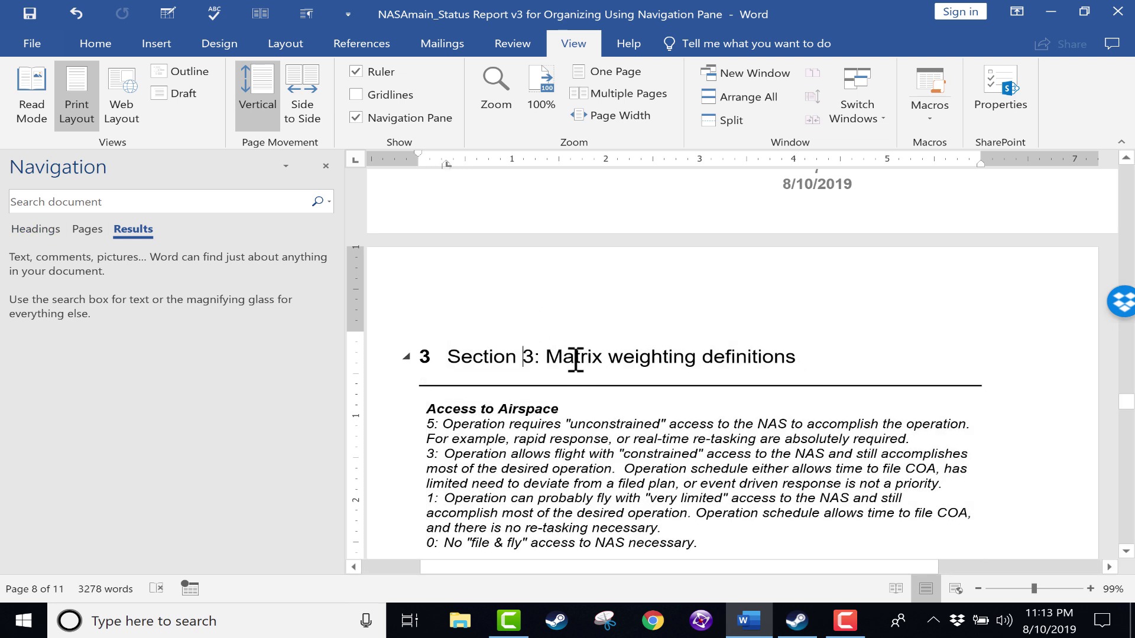
Search the report for 'matrix' and step through the five listed matches
click(95, 202)
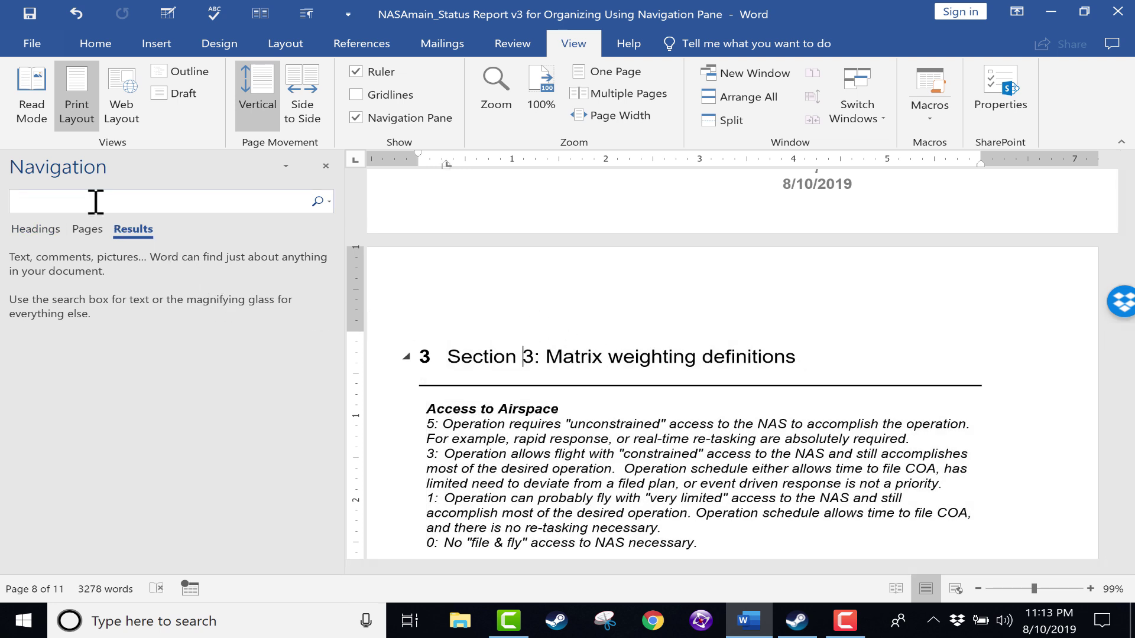
key(Return)
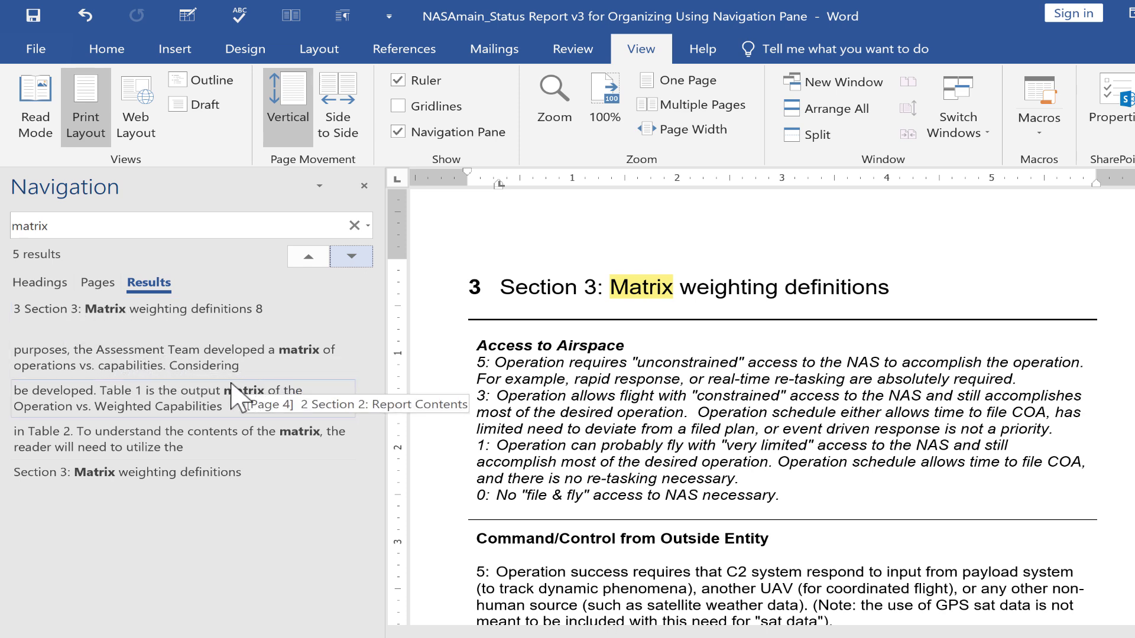
click(84, 483)
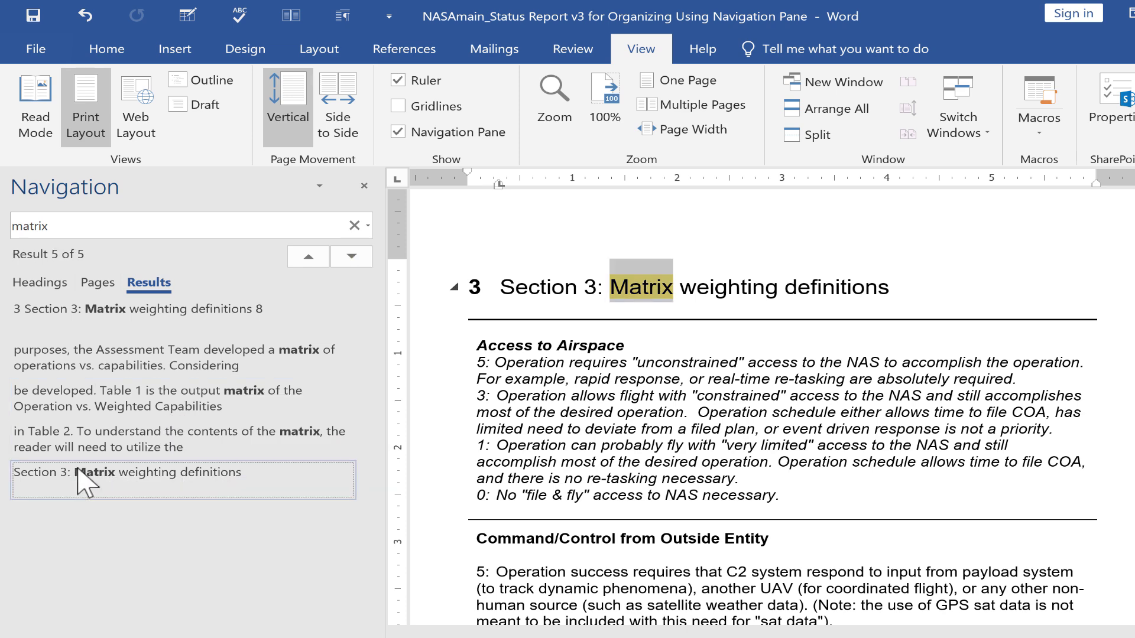
click(174, 453)
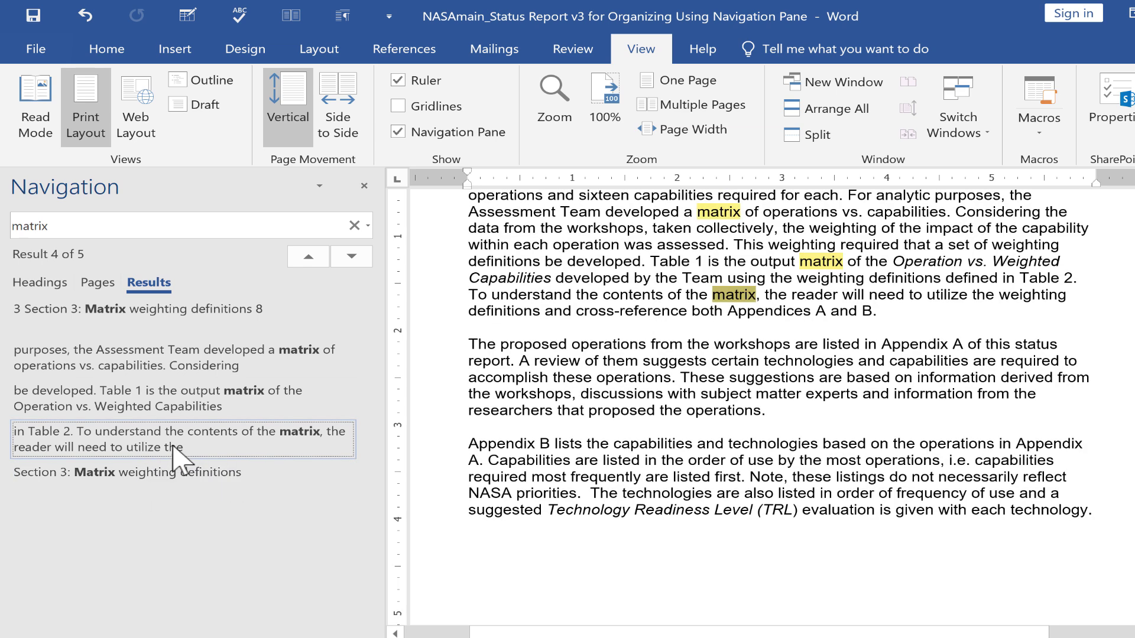
click(188, 395)
click(195, 355)
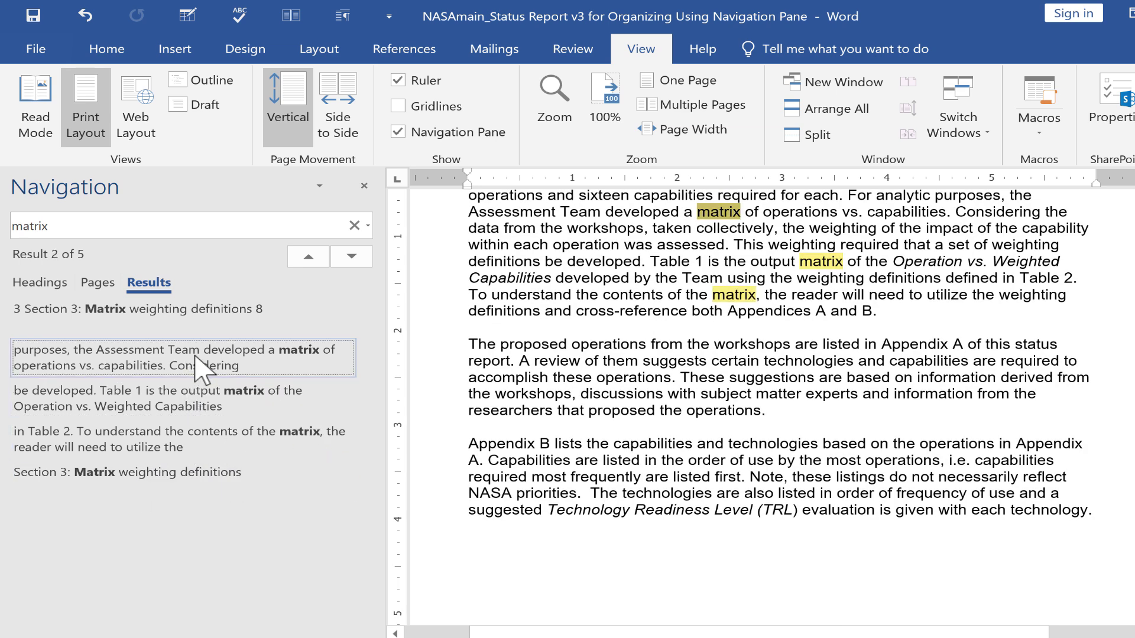
click(208, 393)
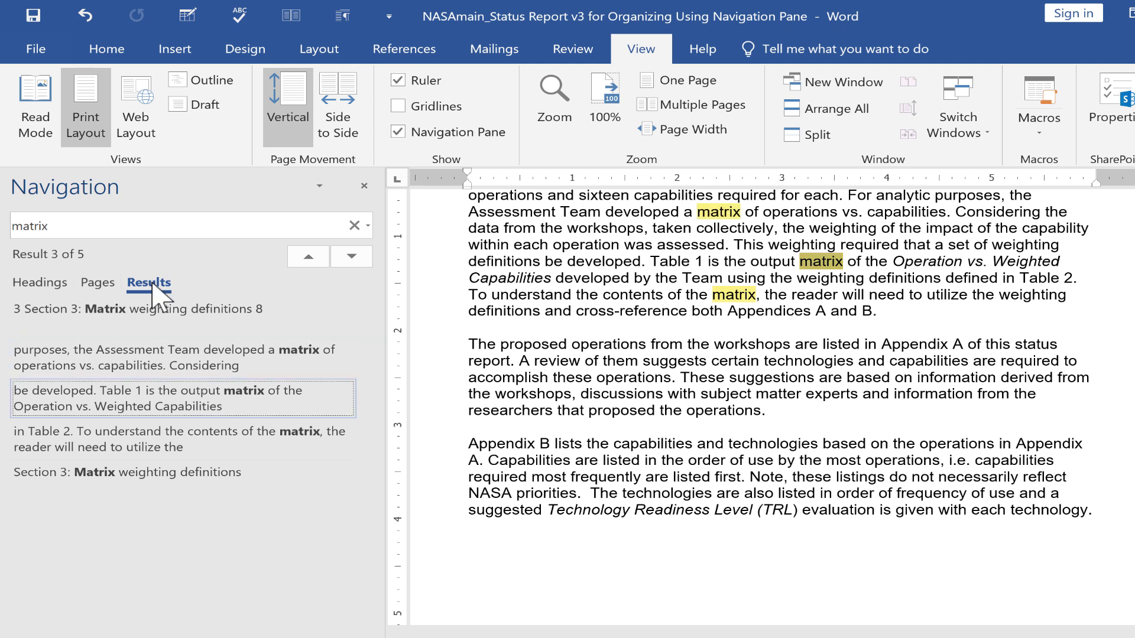
Check the Pages thumbnails of the matches and advance to the next 'matrix' result
click(98, 284)
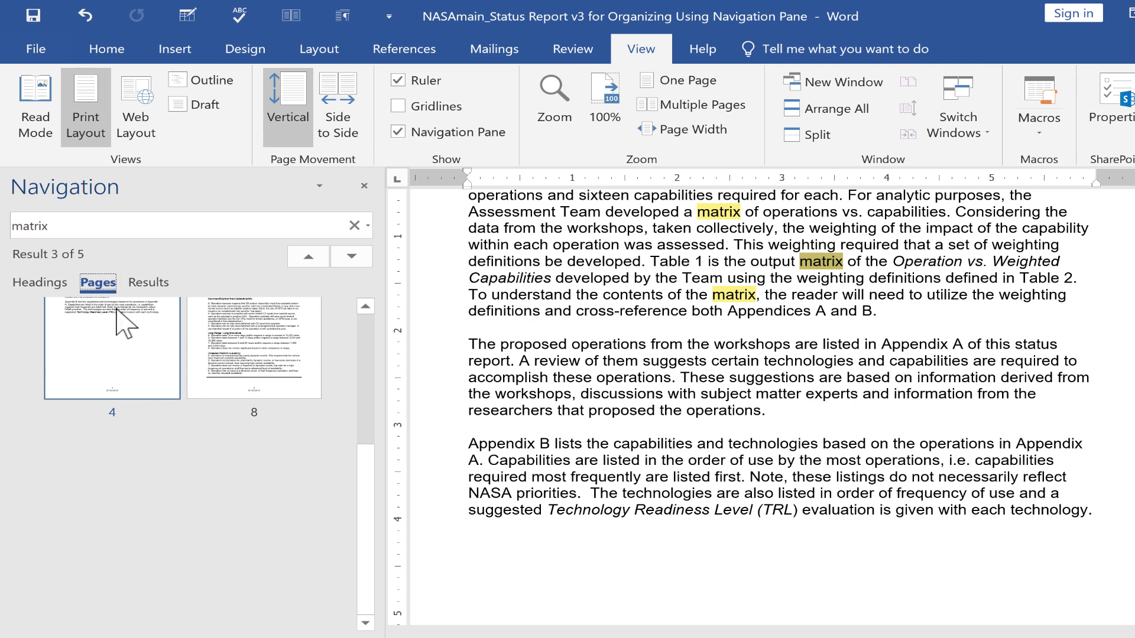
click(112, 226)
key(Return)
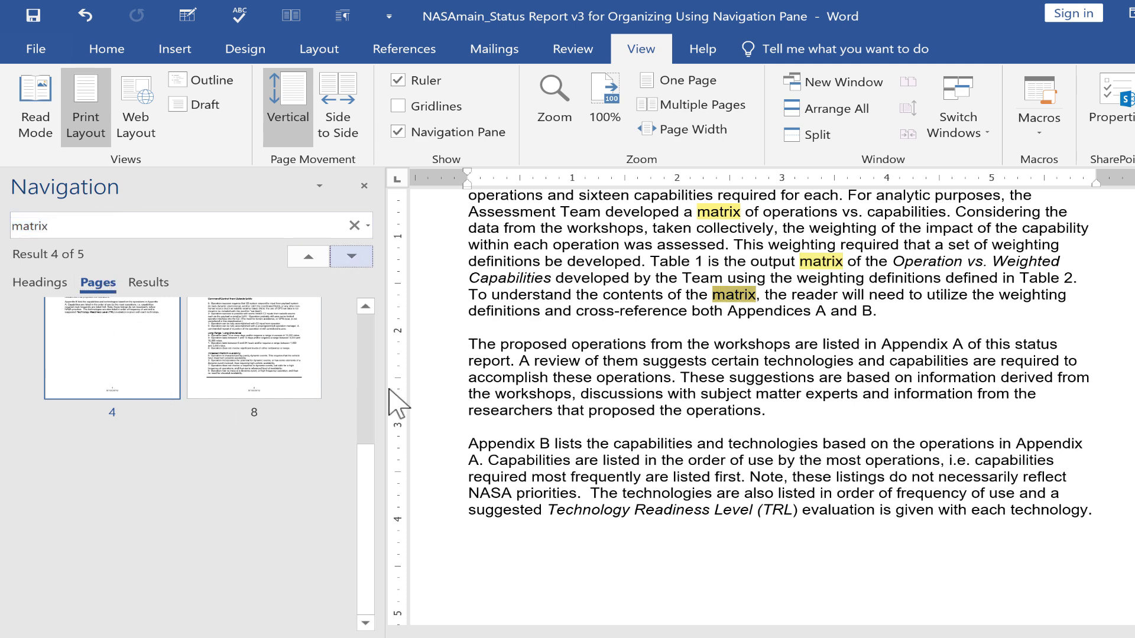
mouse_move(357, 458)
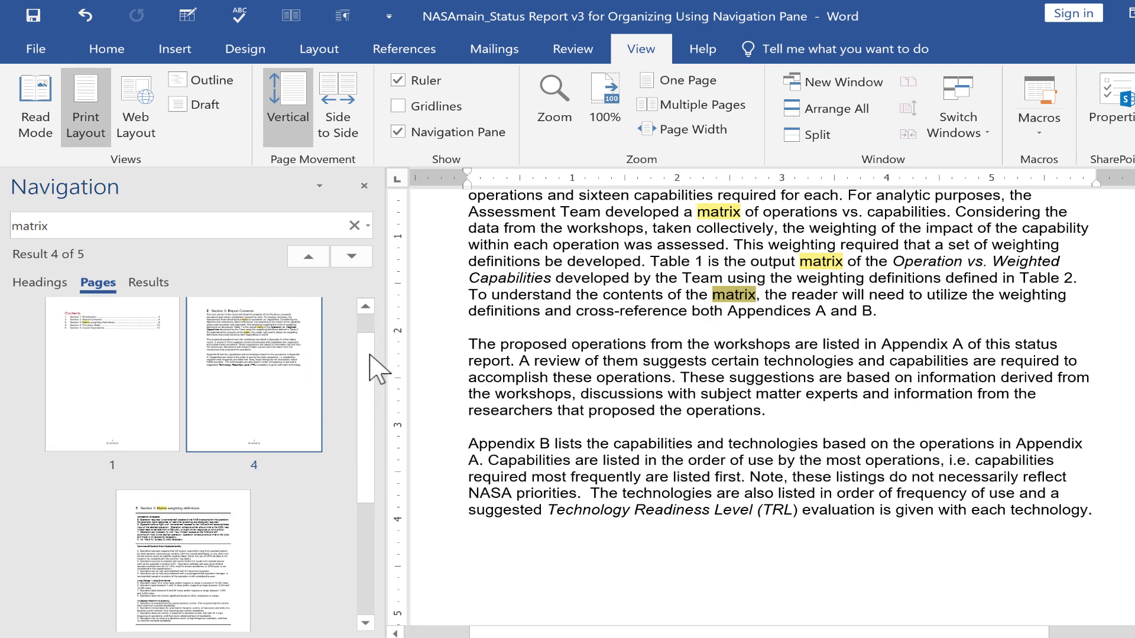
drag(369, 473, 375, 406)
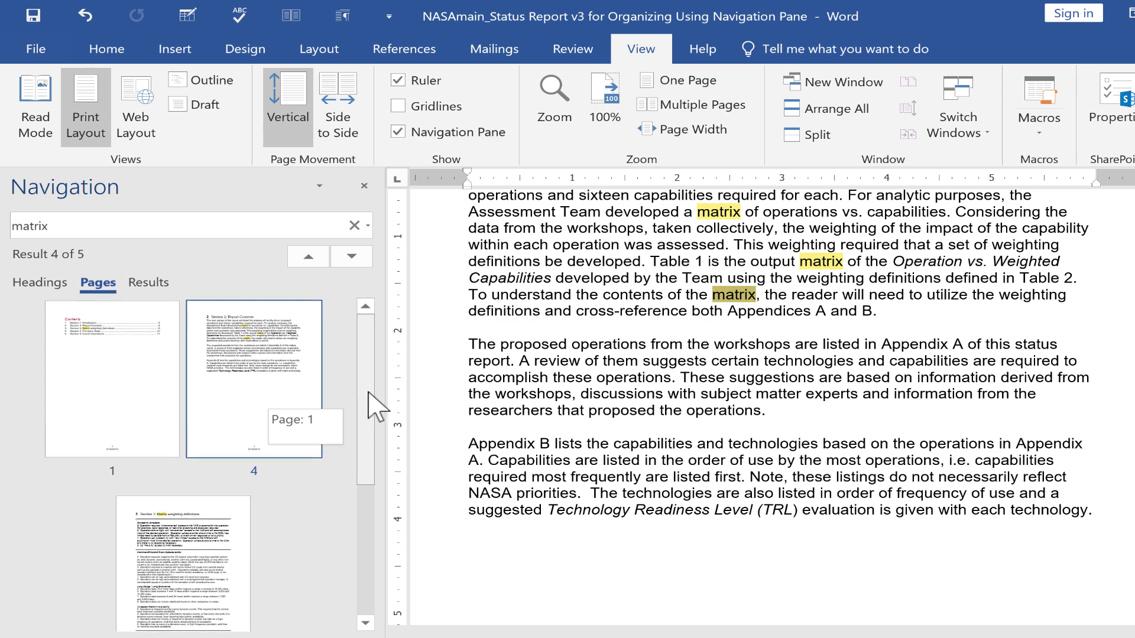
Show the Headings list and jump between the Section 3 and Section 2 headings
click(38, 284)
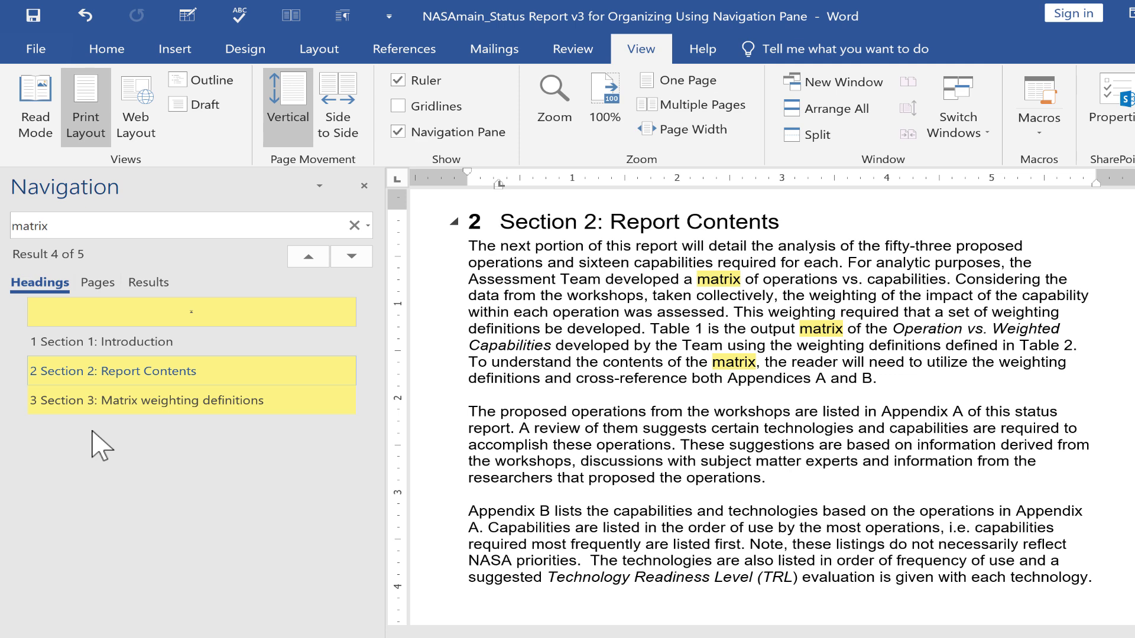
click(150, 395)
click(157, 373)
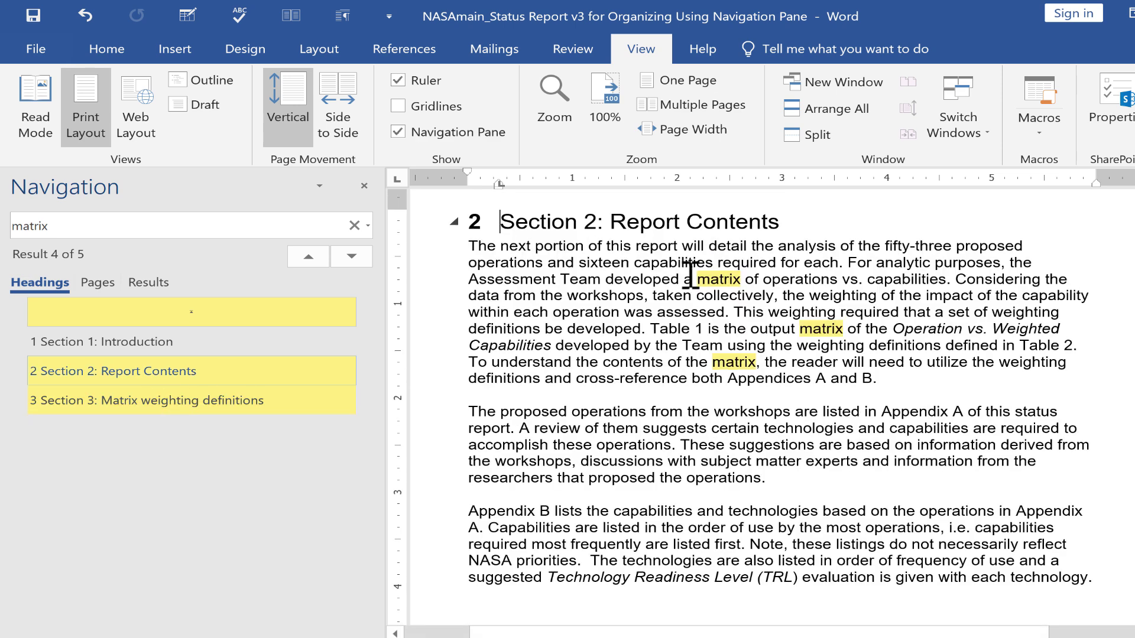
drag(728, 301, 840, 361)
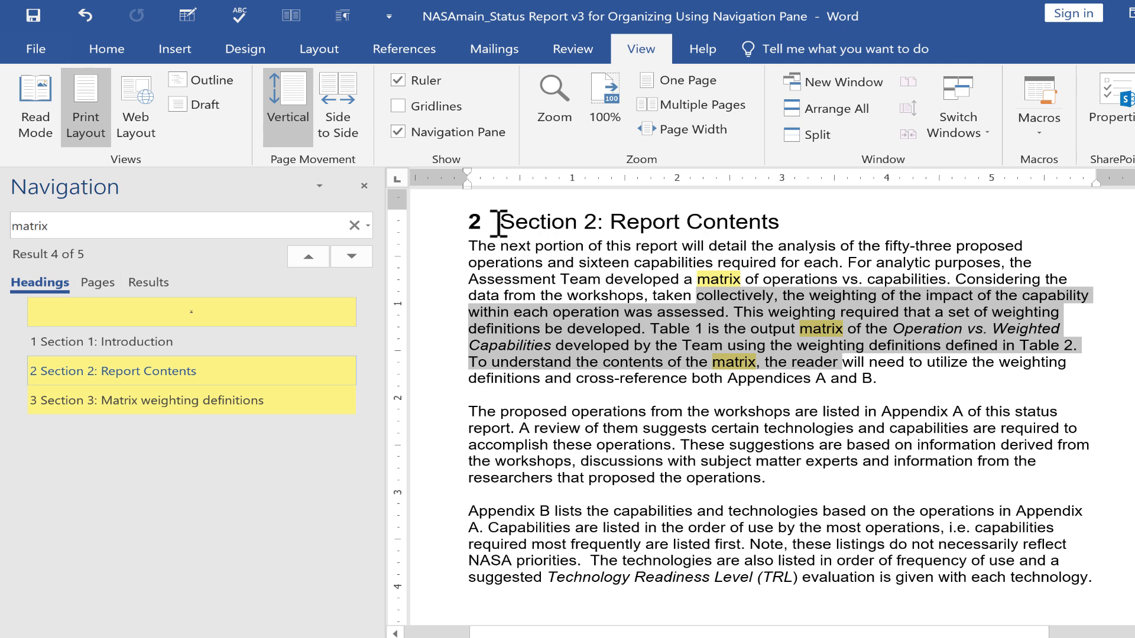
click(237, 375)
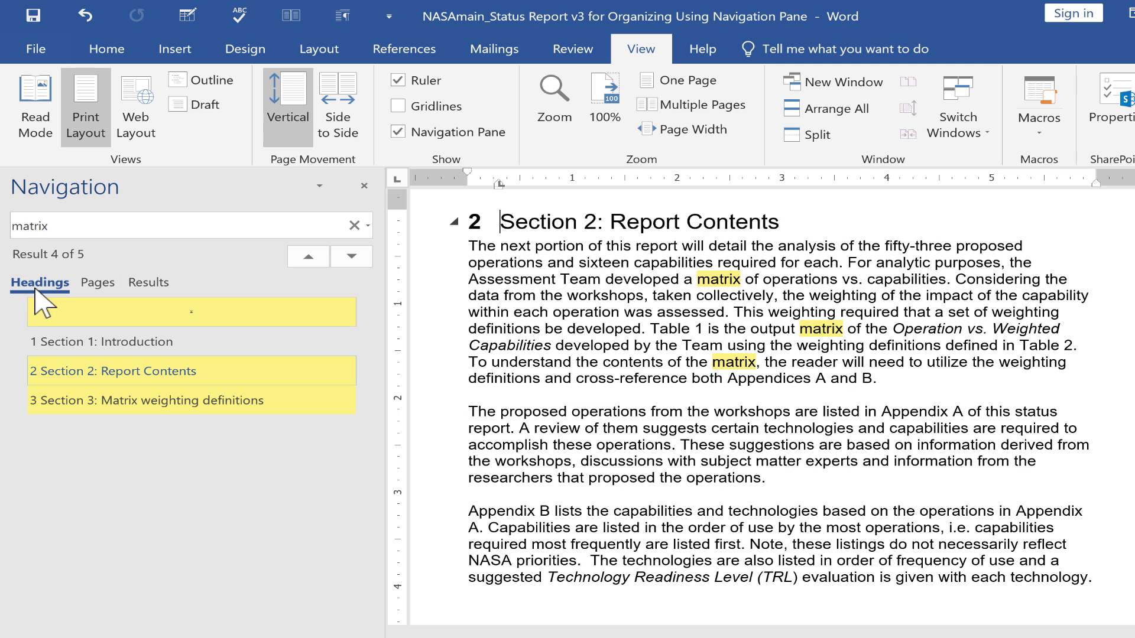
click(62, 285)
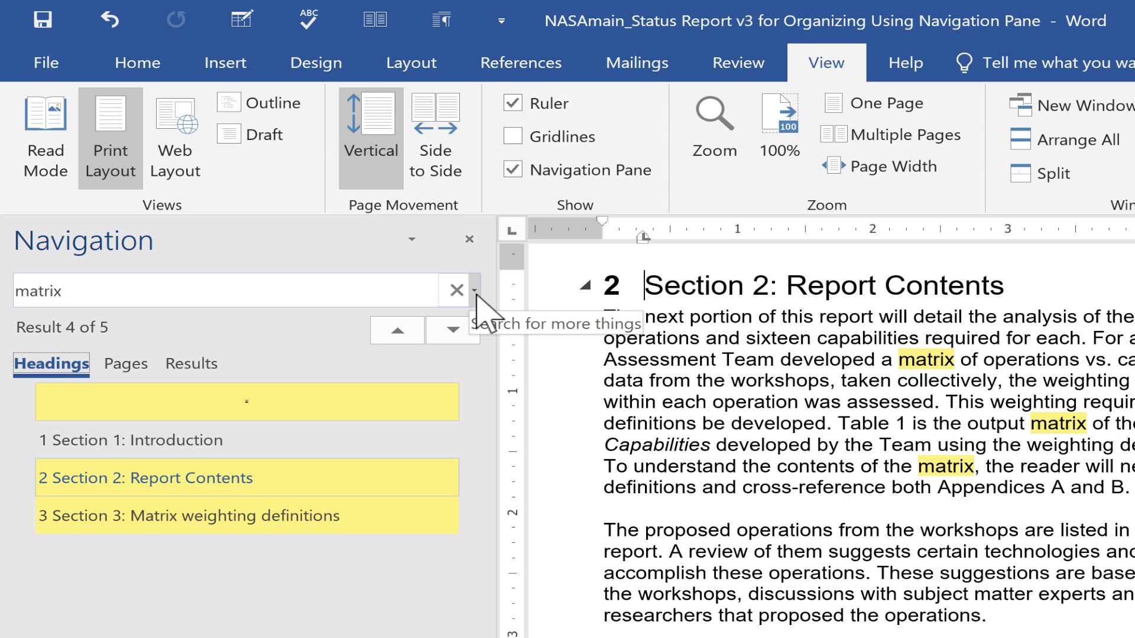
Display the search options menu offering replace, go-to, and graphics, tables or equations searches
click(475, 291)
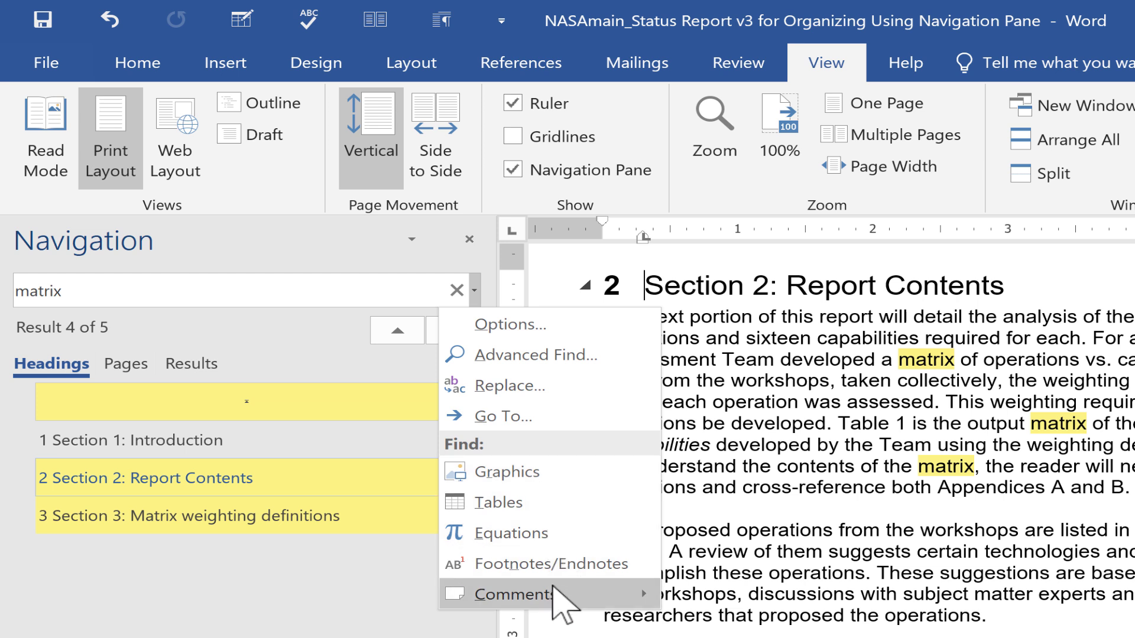
mouse_move(555, 594)
click(295, 609)
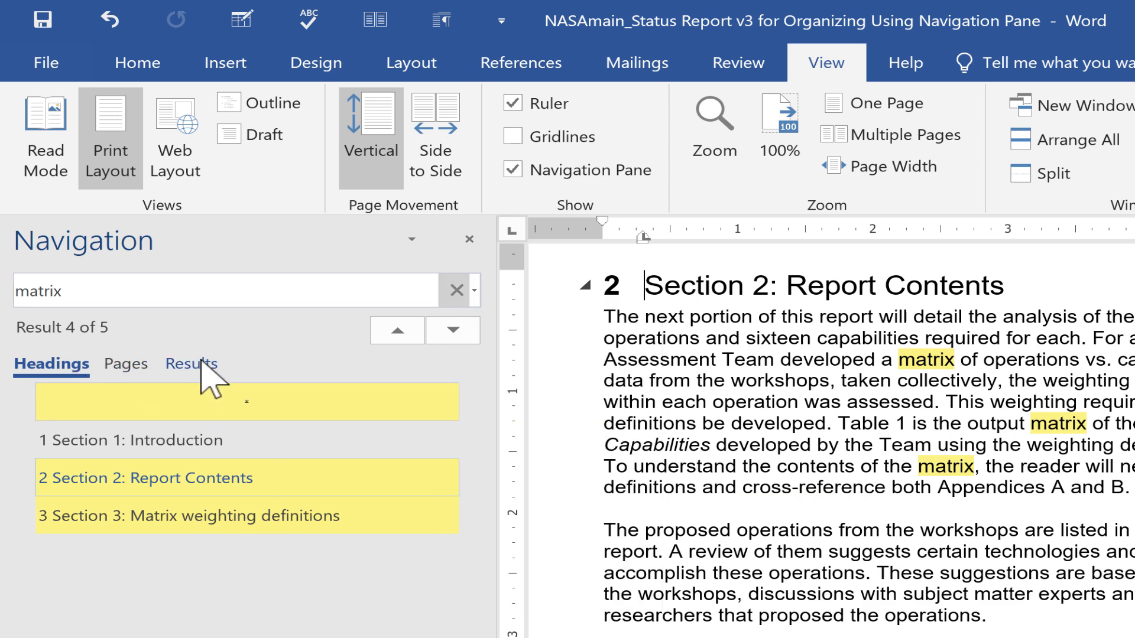
click(475, 289)
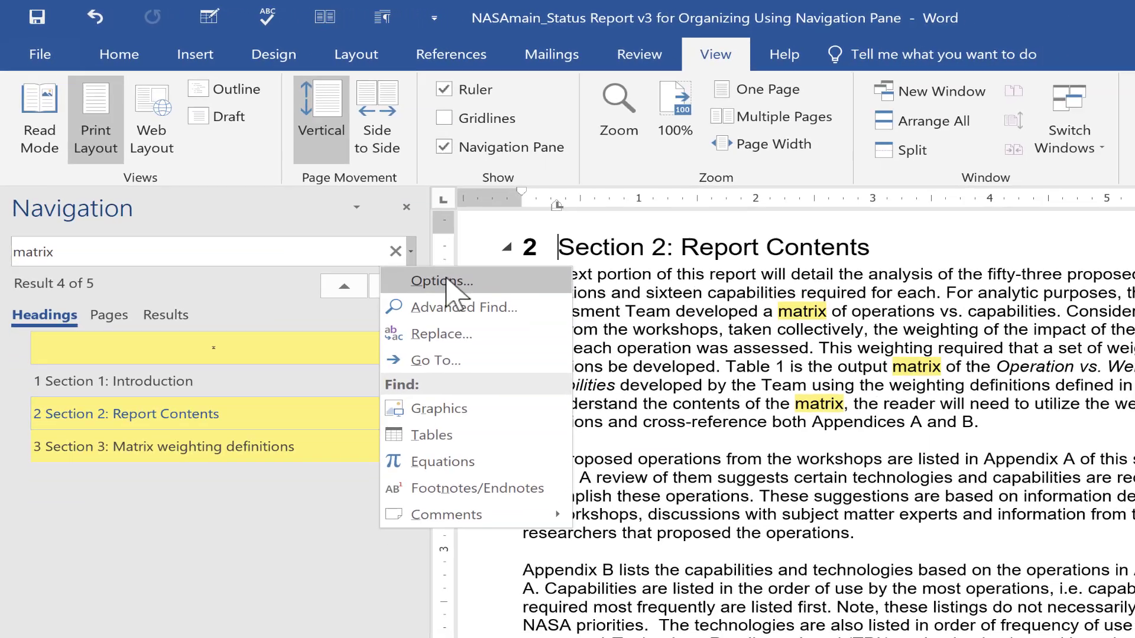
View the Find Options and Advanced Find dialogs, then close both without changes
click(515, 323)
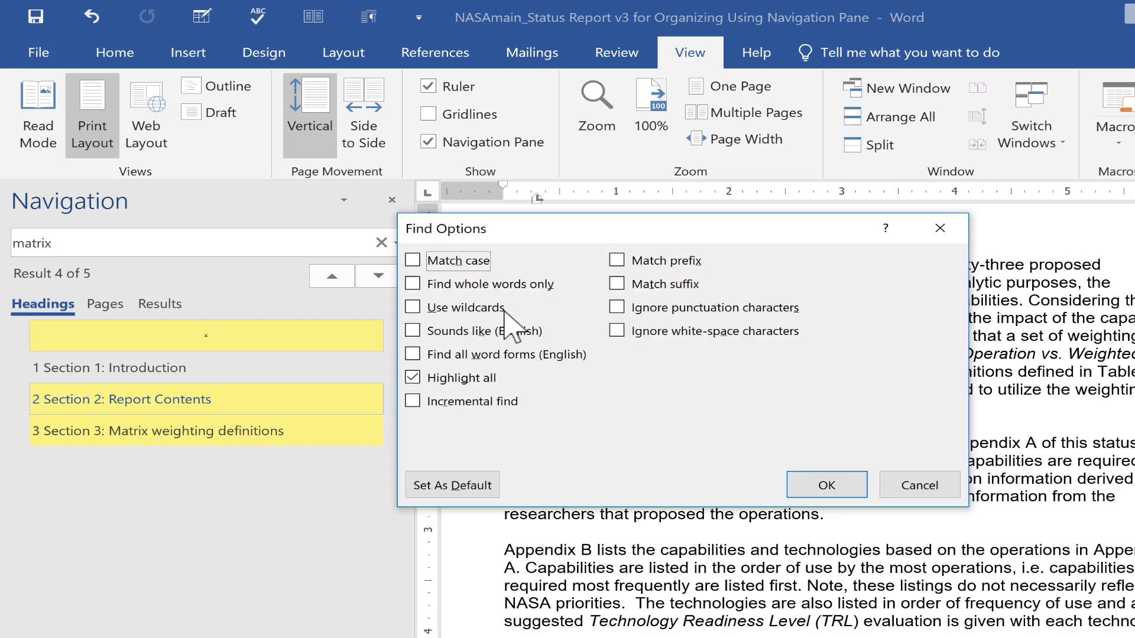
click(919, 485)
click(396, 243)
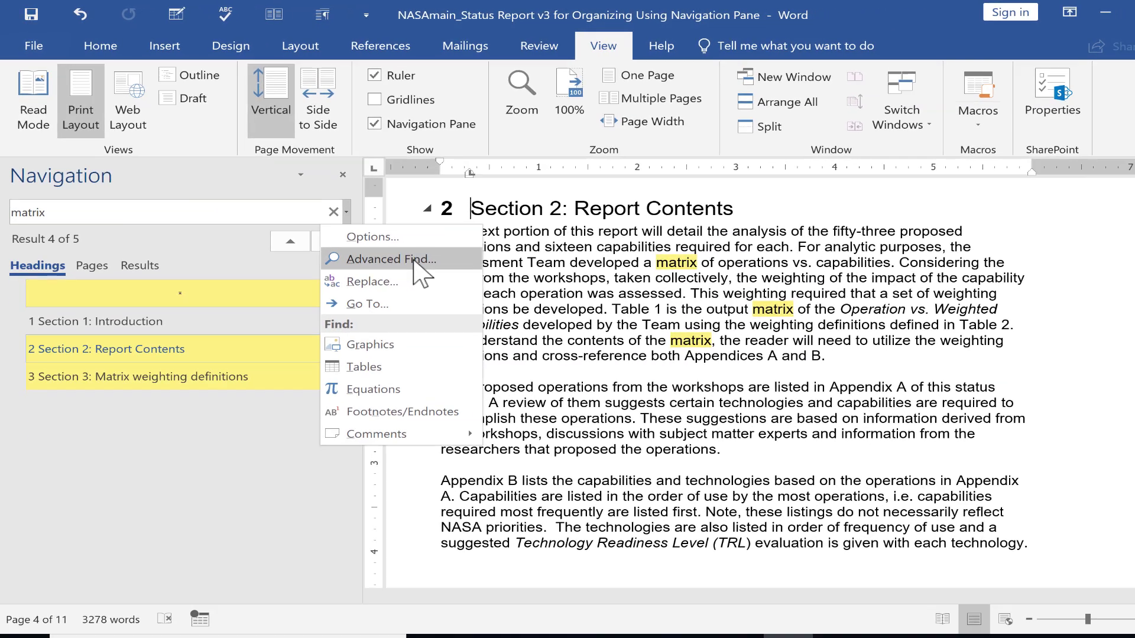
click(409, 257)
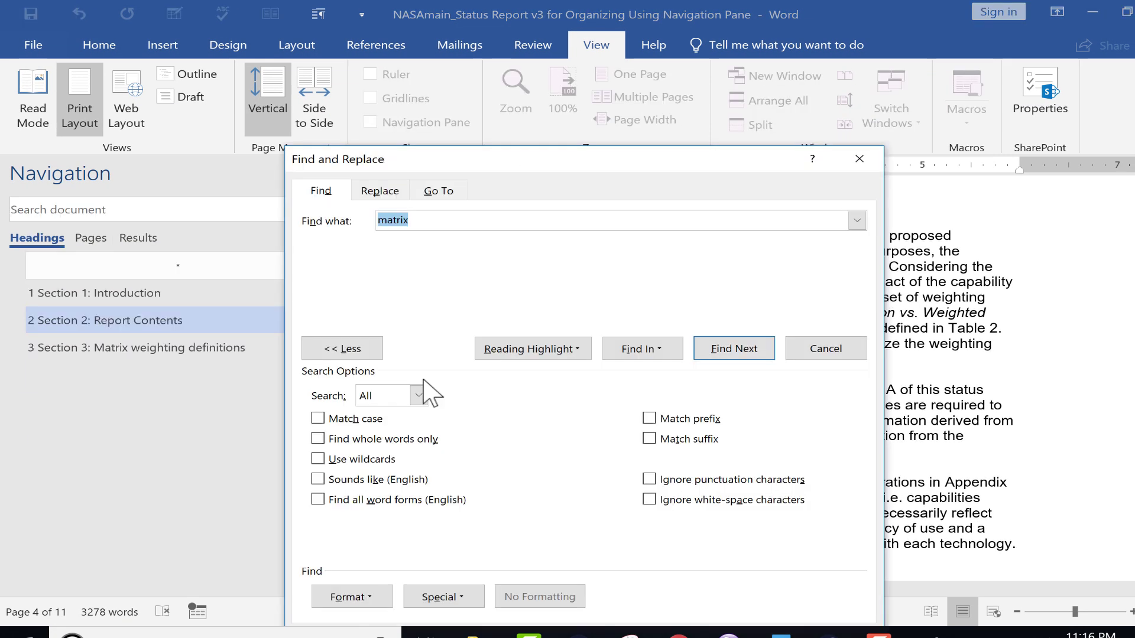
click(860, 159)
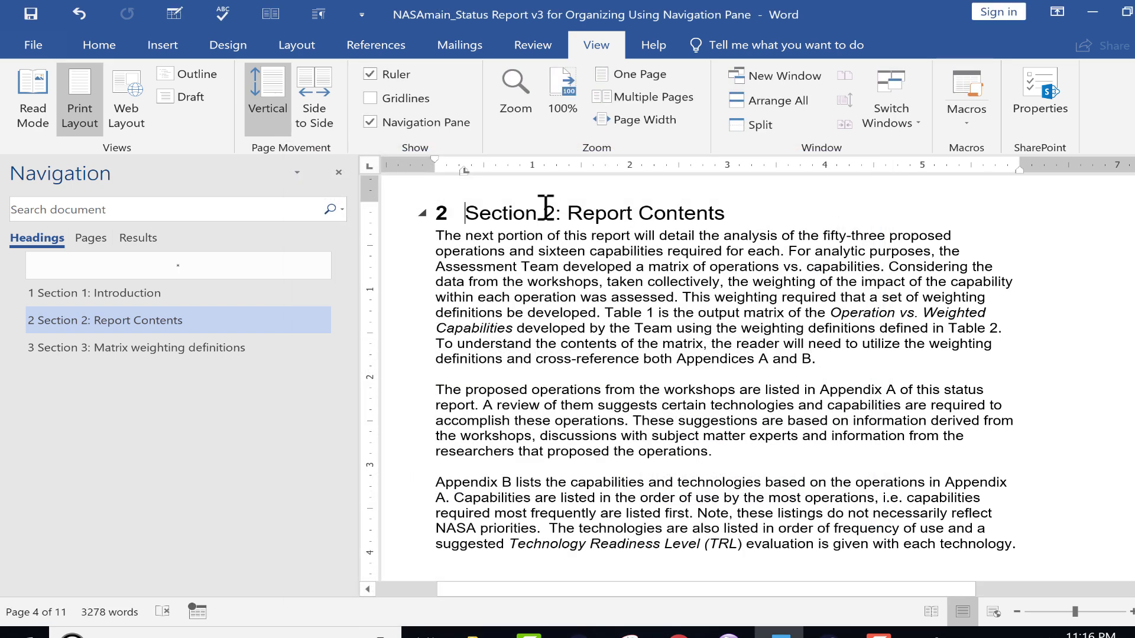
Move the Matrix weighting definitions heading up to directly below Section 1: Introduction
click(343, 210)
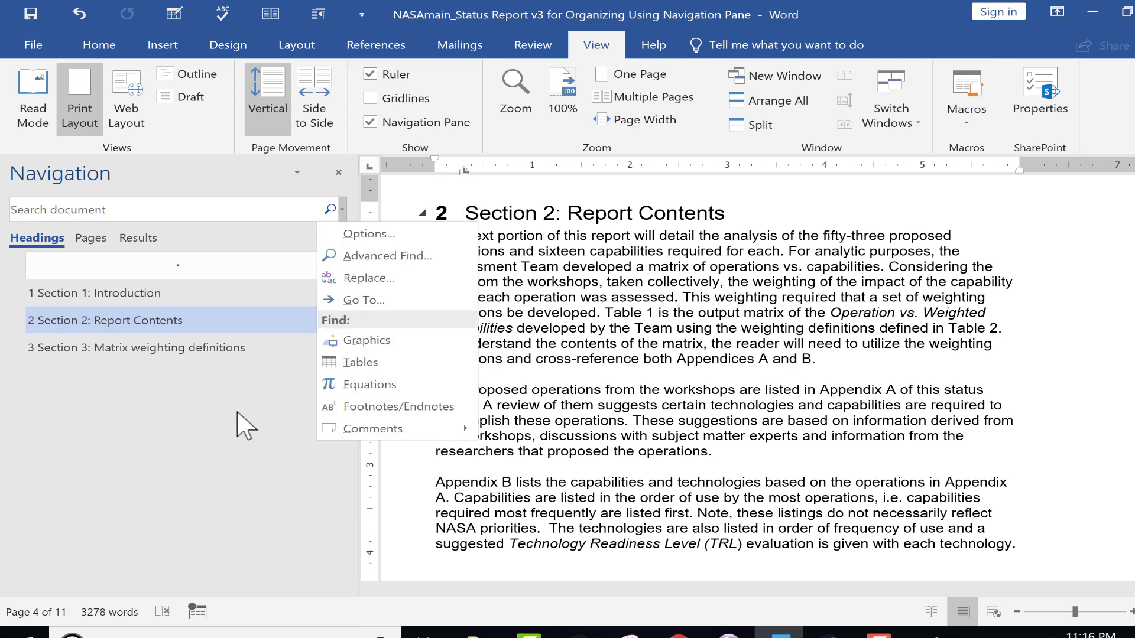
click(205, 412)
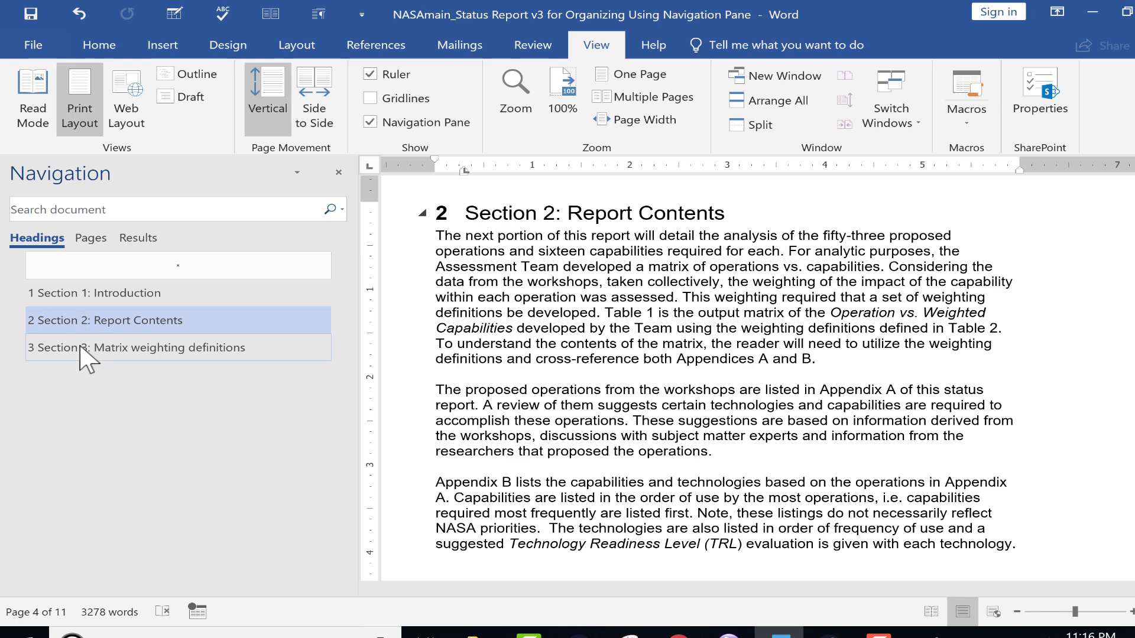
click(100, 322)
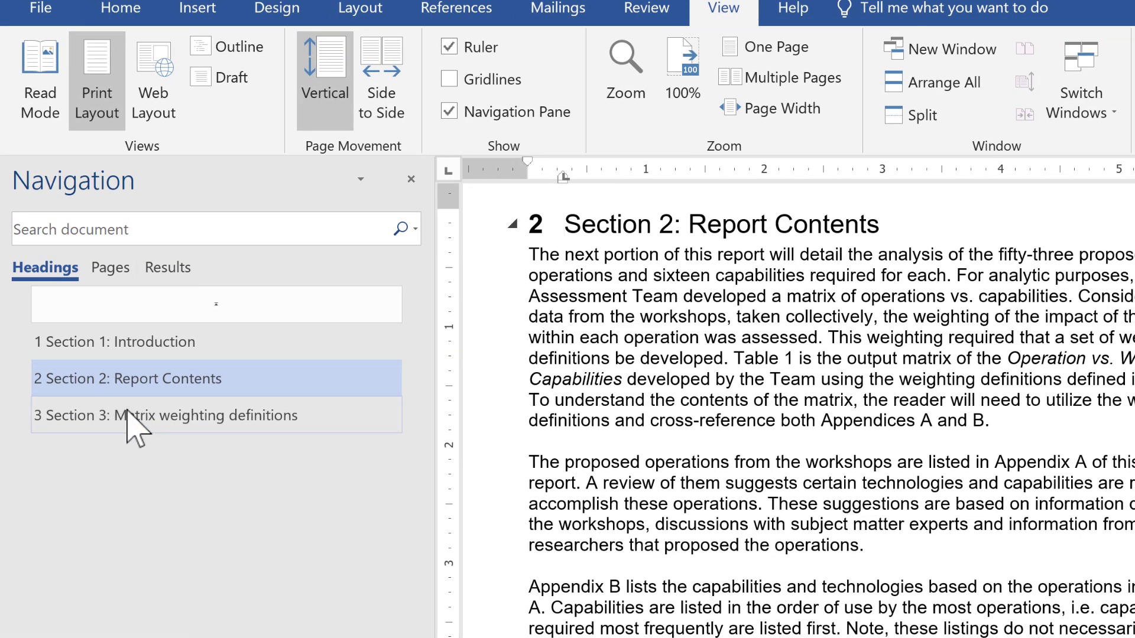
click(127, 414)
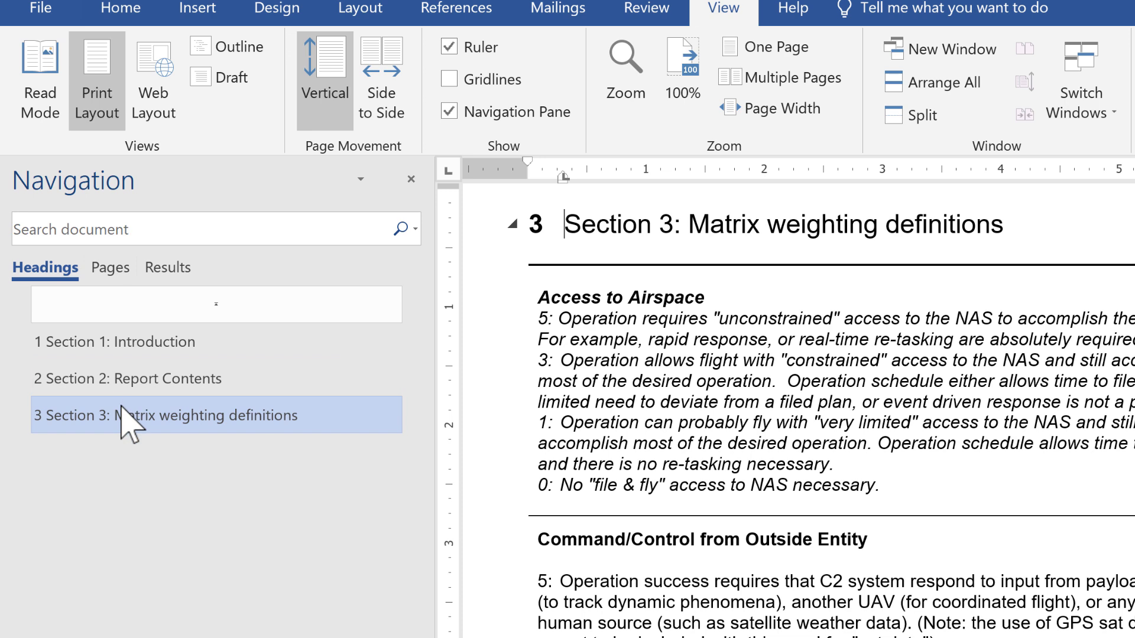
drag(122, 417, 177, 435)
key(ctrl+z)
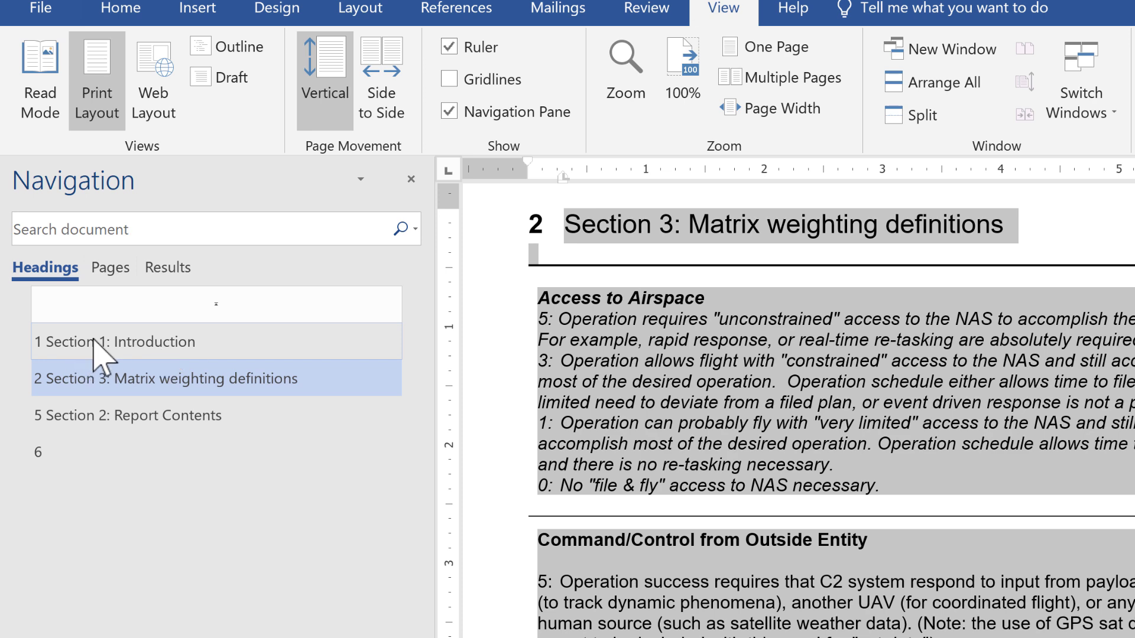
Go to the moved Matrix weighting definitions heading and delete the 3 from its section number
click(118, 346)
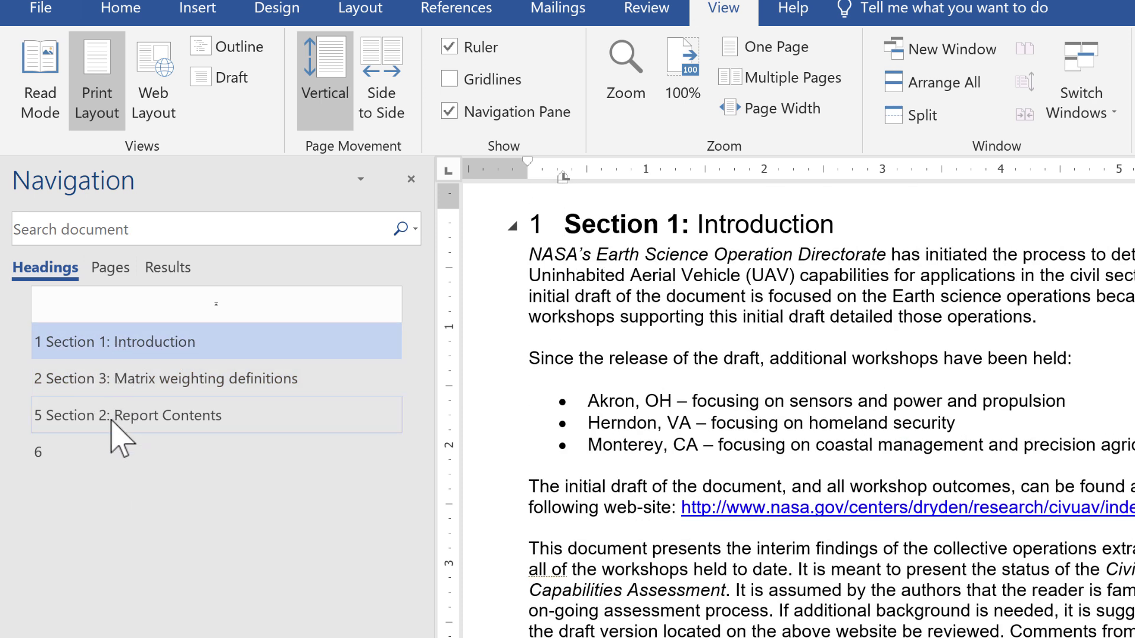
click(100, 381)
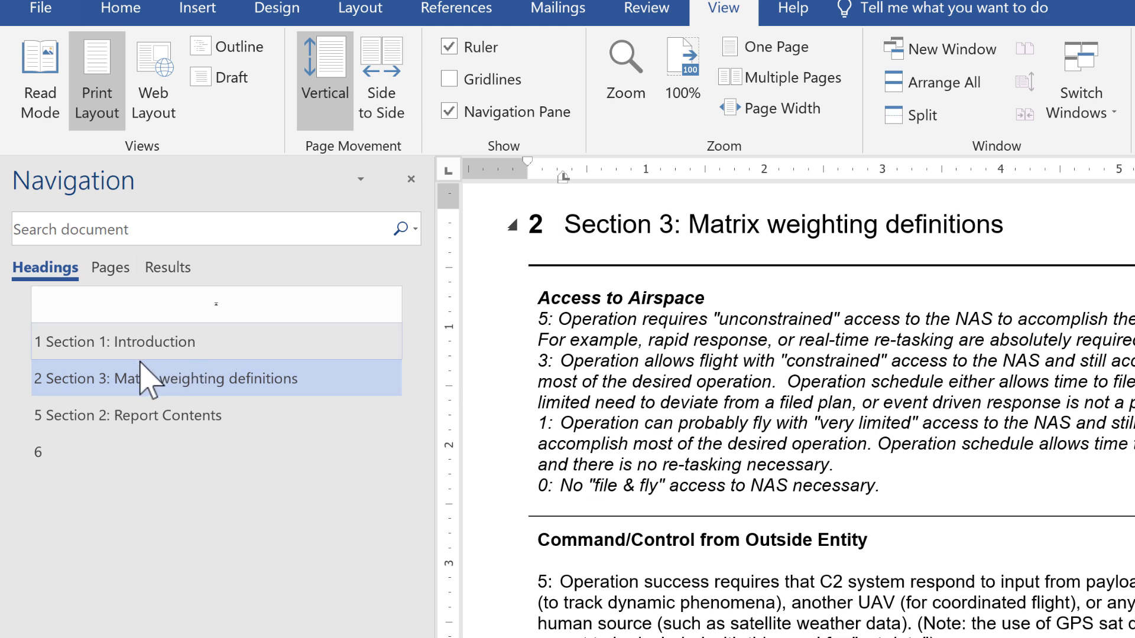
click(662, 223)
key(Right)
key(BackSpace)
Finish the heading as Section 2, review the reordered pages, then bring up the Home tab formatting tools
text(2)
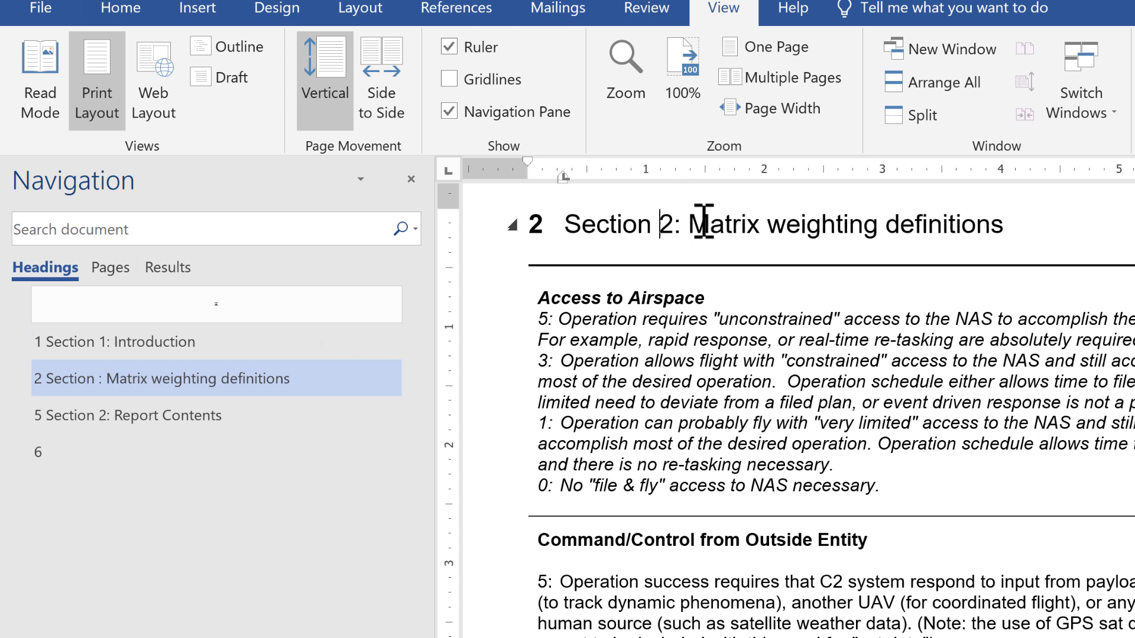
click(631, 539)
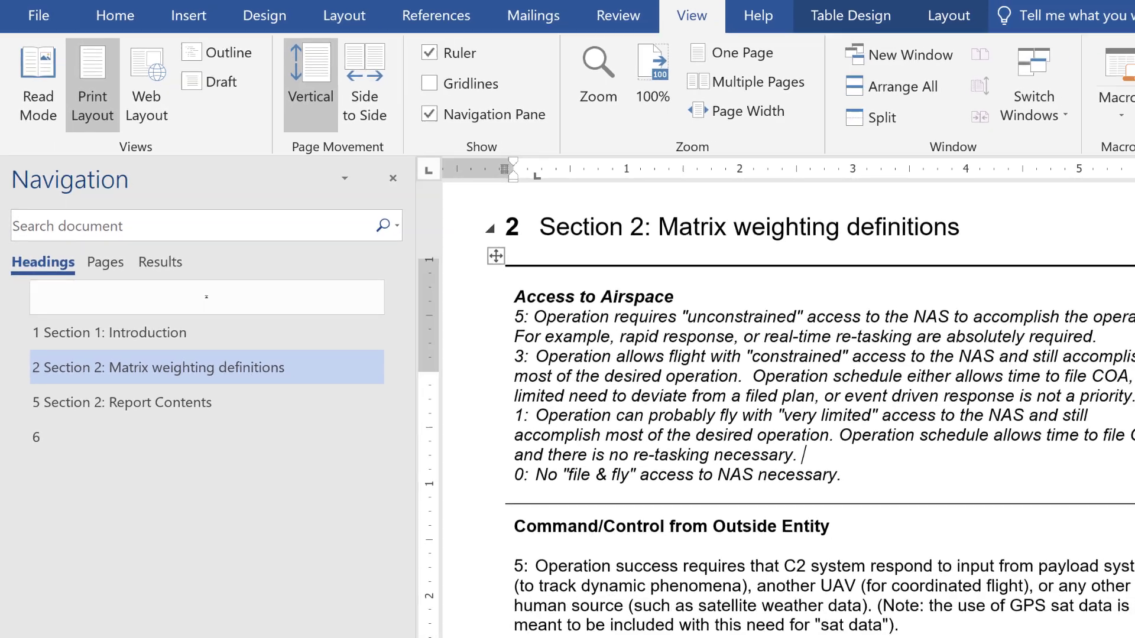
scroll(1020, 390, up, 6)
scroll(1021, 390, up, 10)
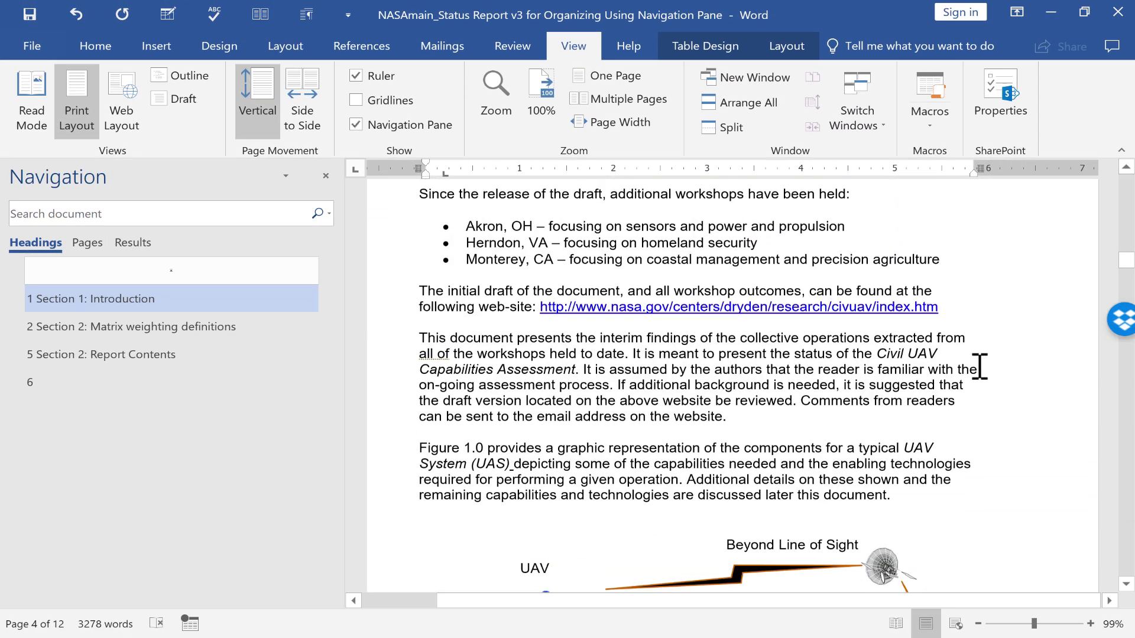
scroll(985, 356, down, 10)
scroll(948, 371, down, 8)
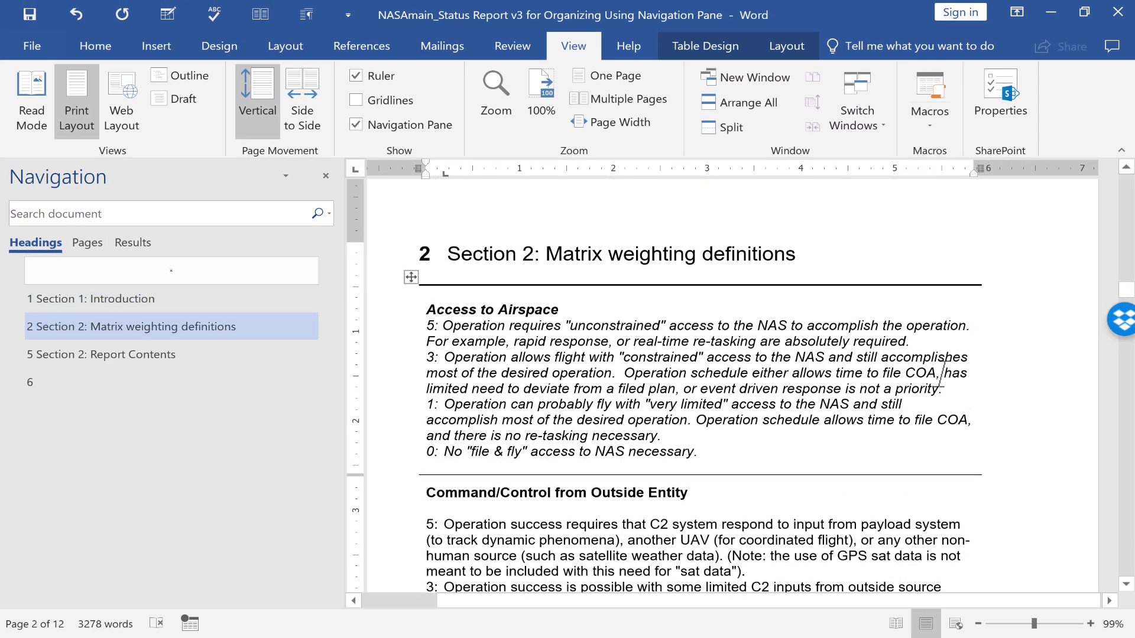
drag(1124, 290, 1081, 288)
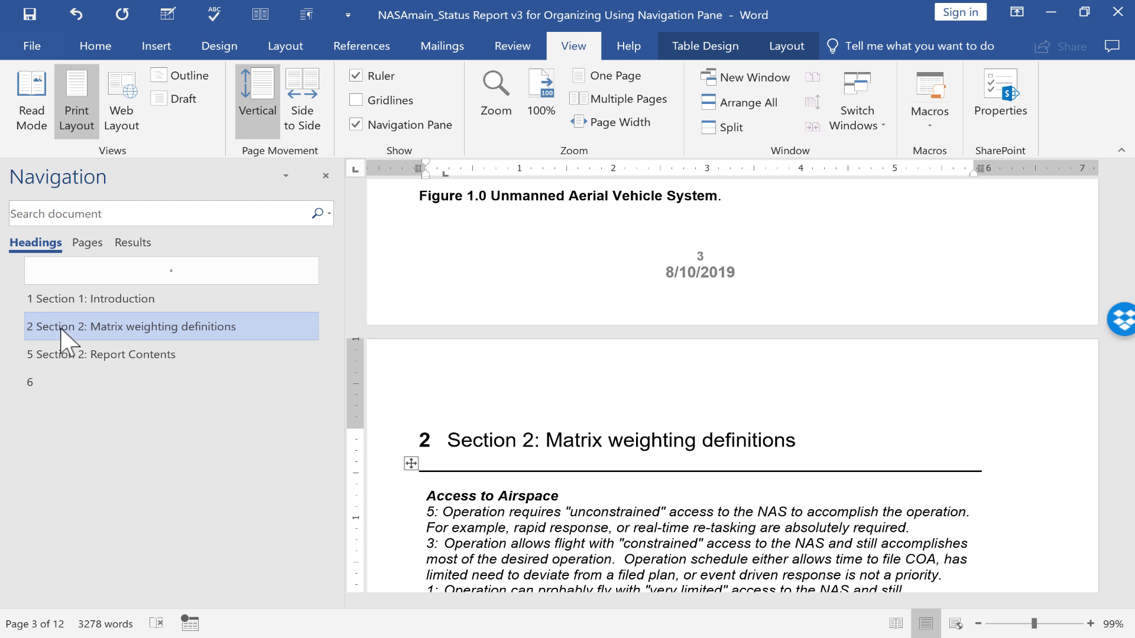
click(95, 46)
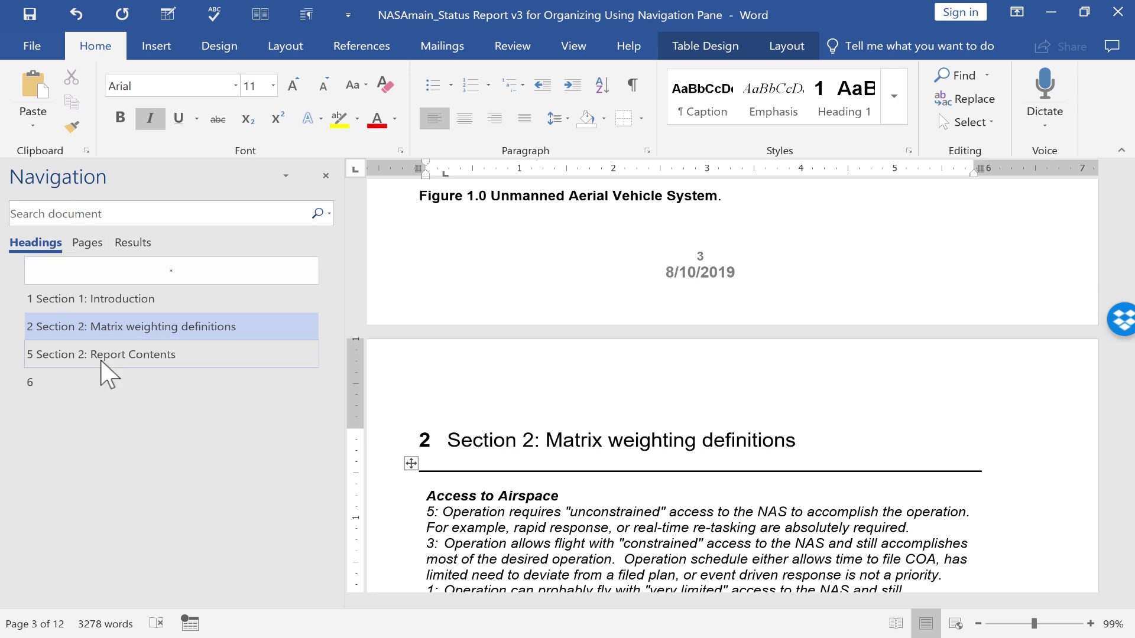
Drag Section 2: Report Contents above Matrix weighting definitions in the Navigation pane headings list
drag(101, 361, 99, 311)
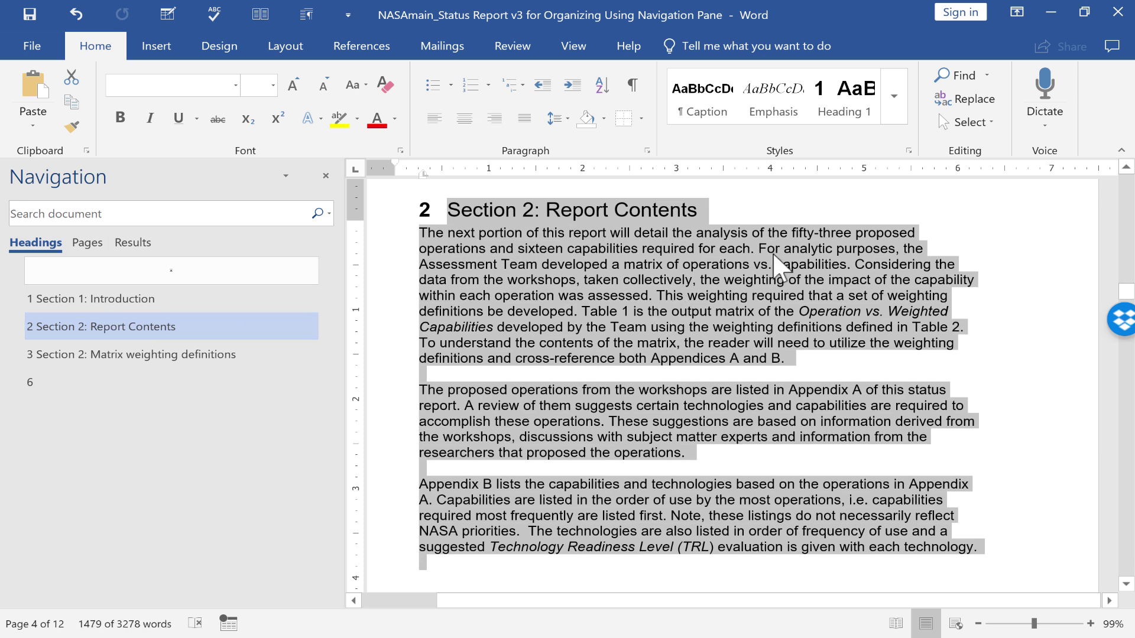
click(1001, 264)
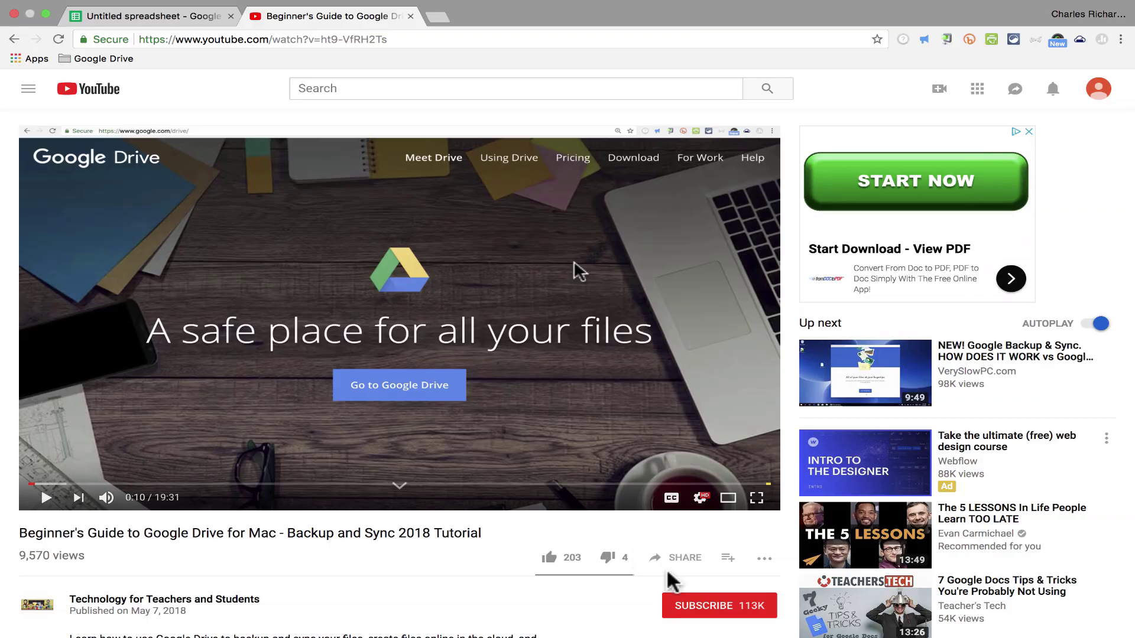
Subscribe to the Technology for Teachers and Students channel and turn on notifications for every new video
click(698, 609)
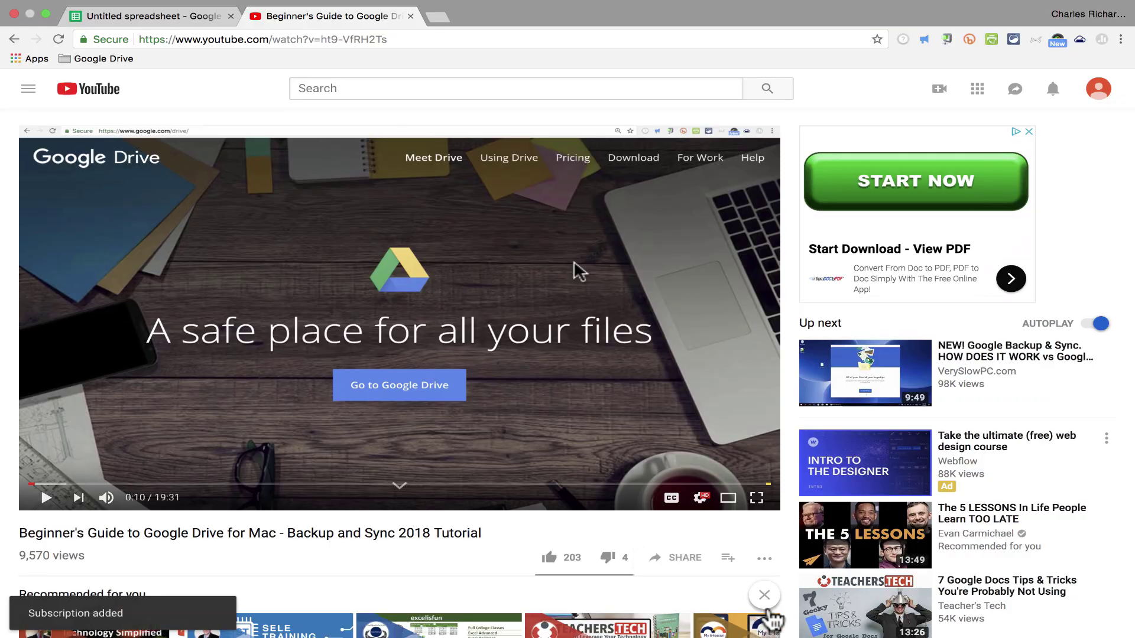
scroll(780, 617, down, 4)
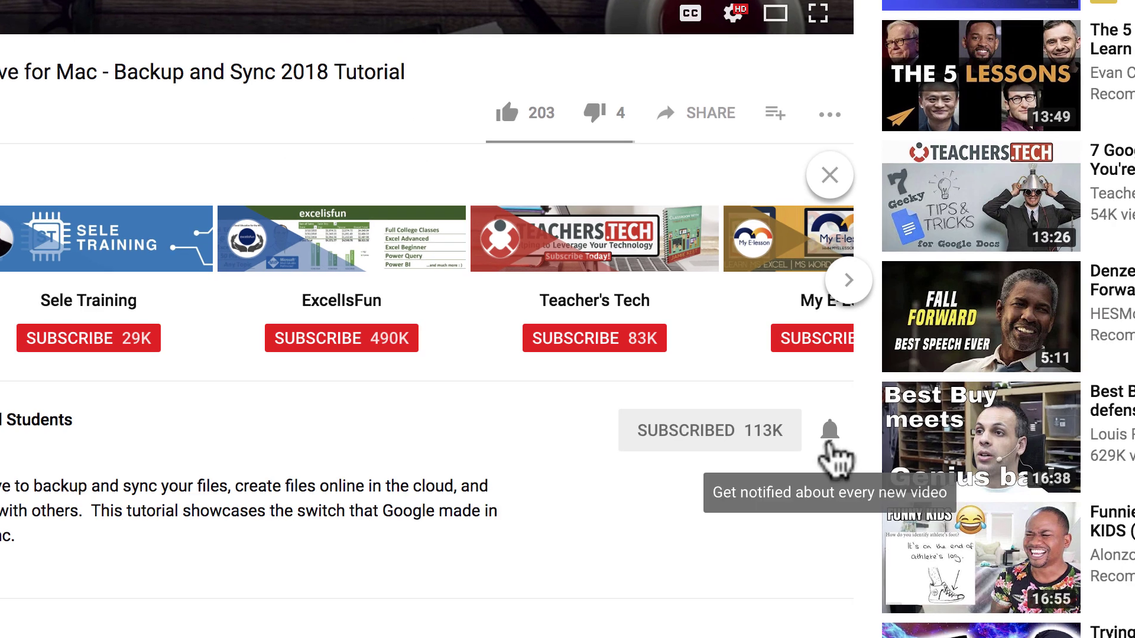
click(829, 437)
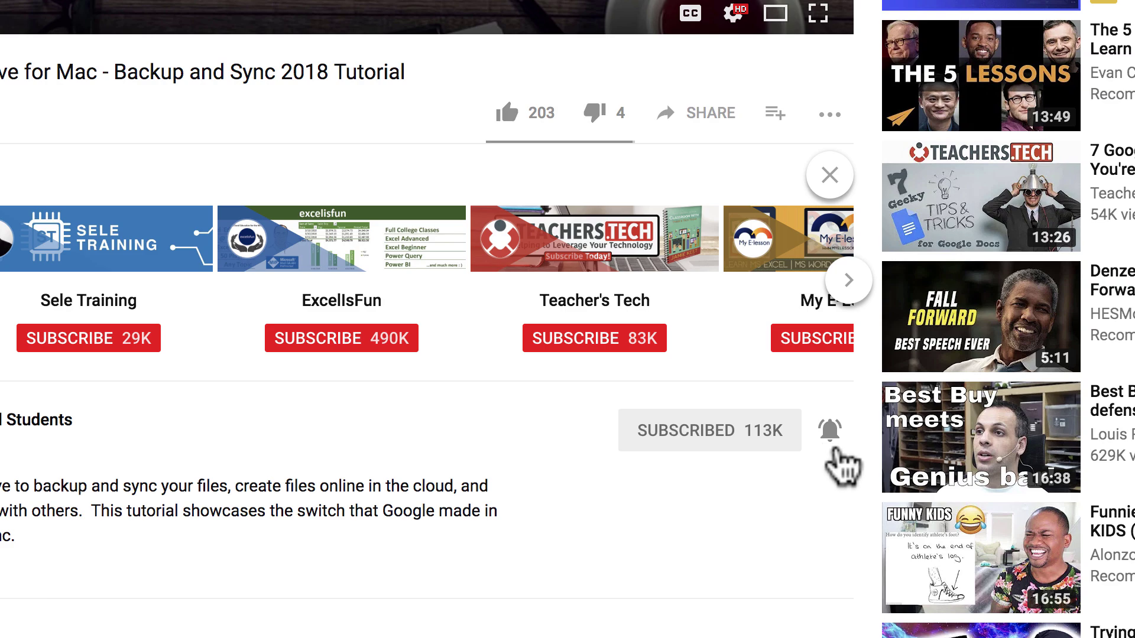